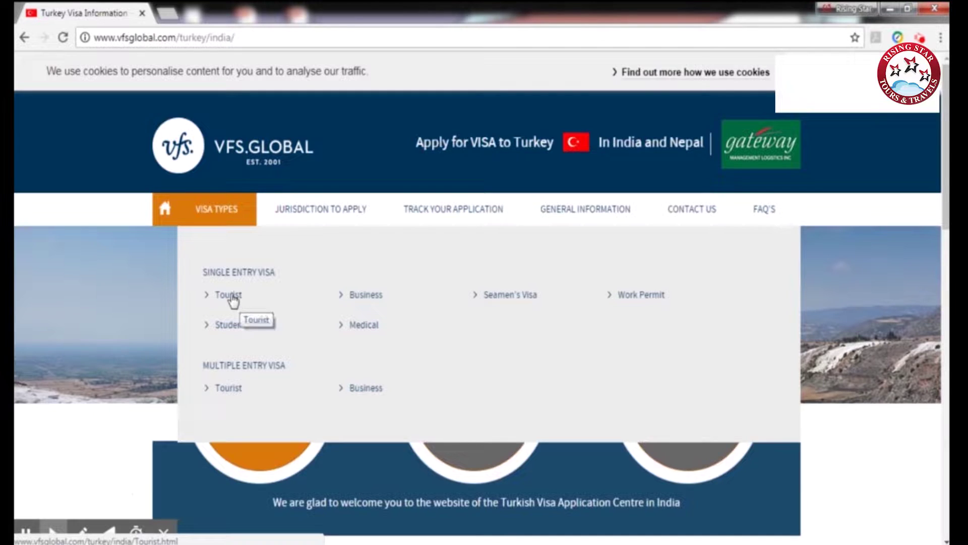
Open the visa application form PDF from the download forms of the single entry Tourist visa.
left_click(227, 298)
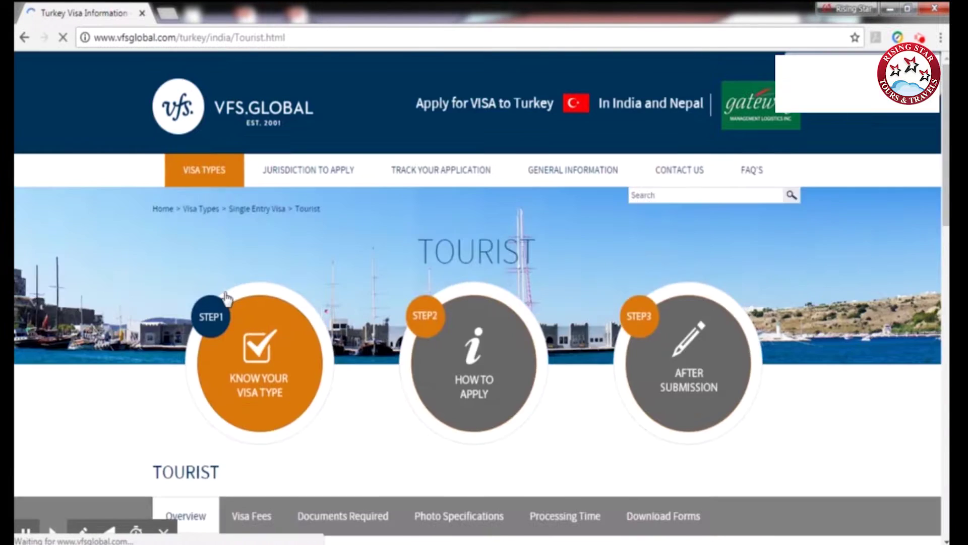
scroll(329, 318, "down", 5)
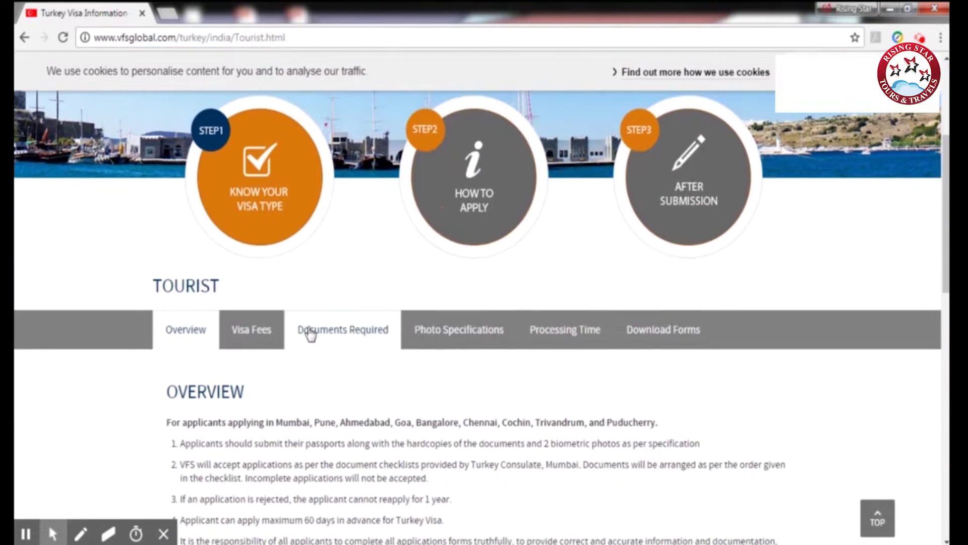
left_click(664, 336)
scroll(233, 330, "down", 2)
left_click(225, 348)
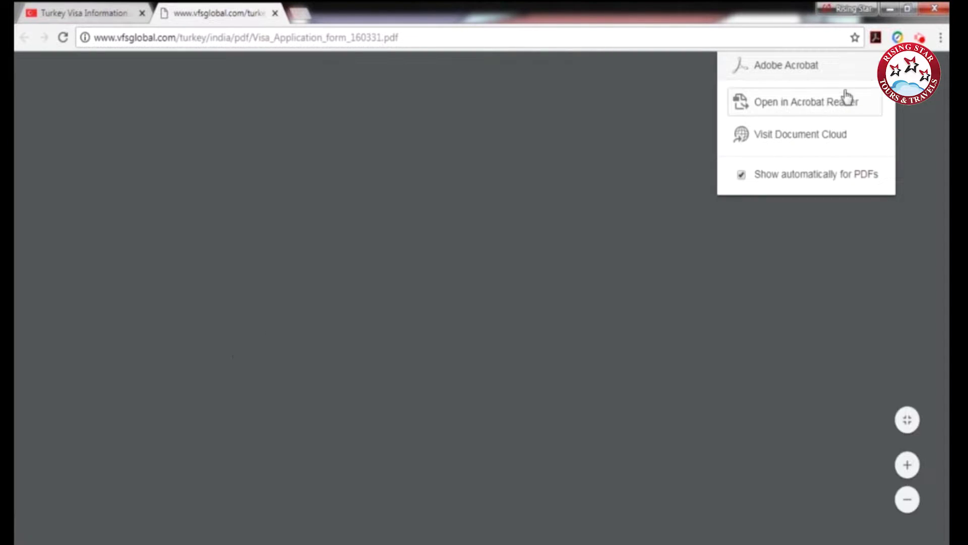
Save the visa application form PDF to the Downloads folder as Visa_Application_form_160331.
left_click(882, 66)
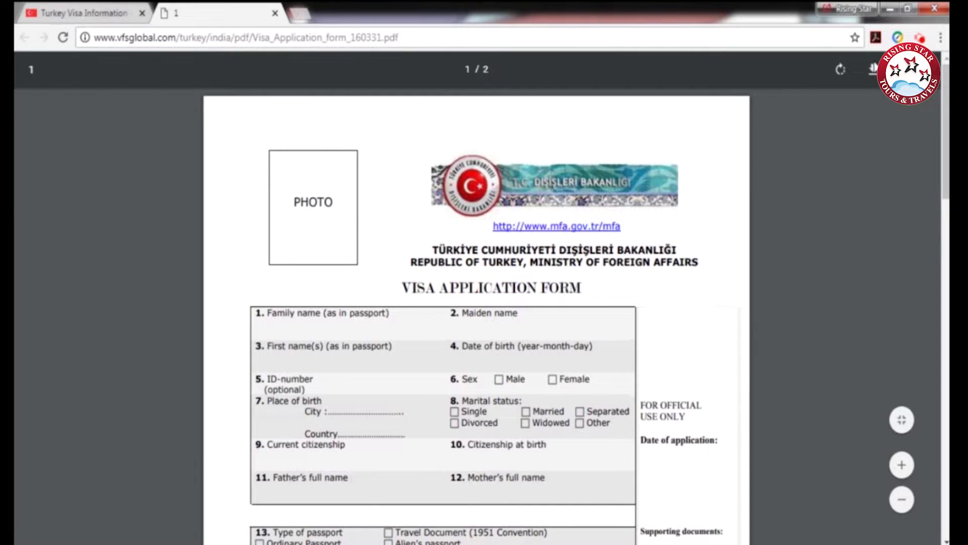
left_click(873, 71)
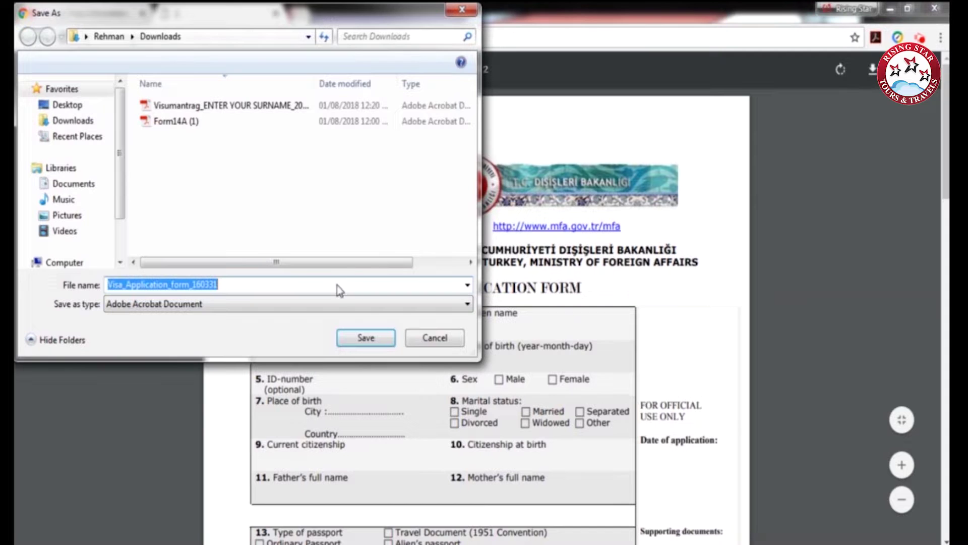
left_click(366, 339)
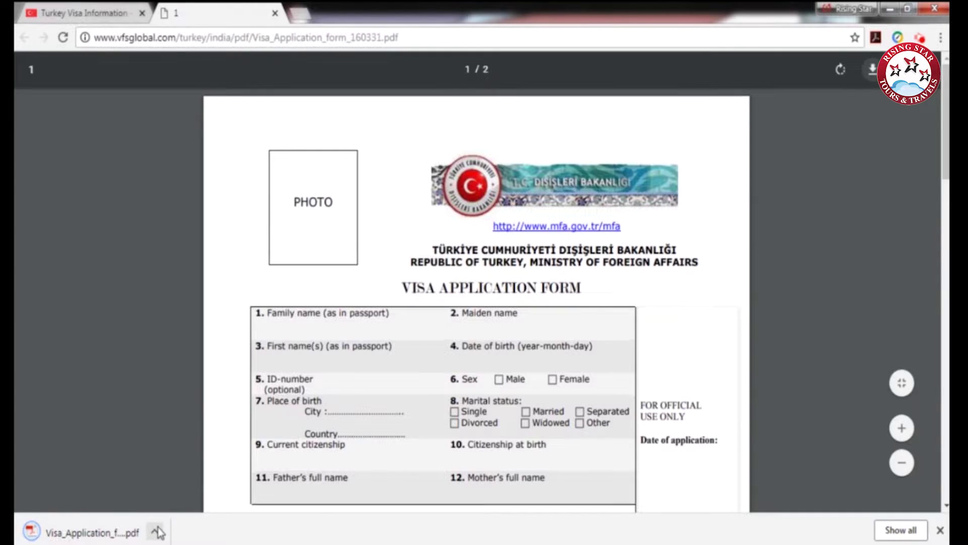
Open the downloaded Visa_Application_form_160331 from its folder in Adobe Acrobat Reader and start Fill & Sign.
left_click(157, 530)
left_click(179, 485)
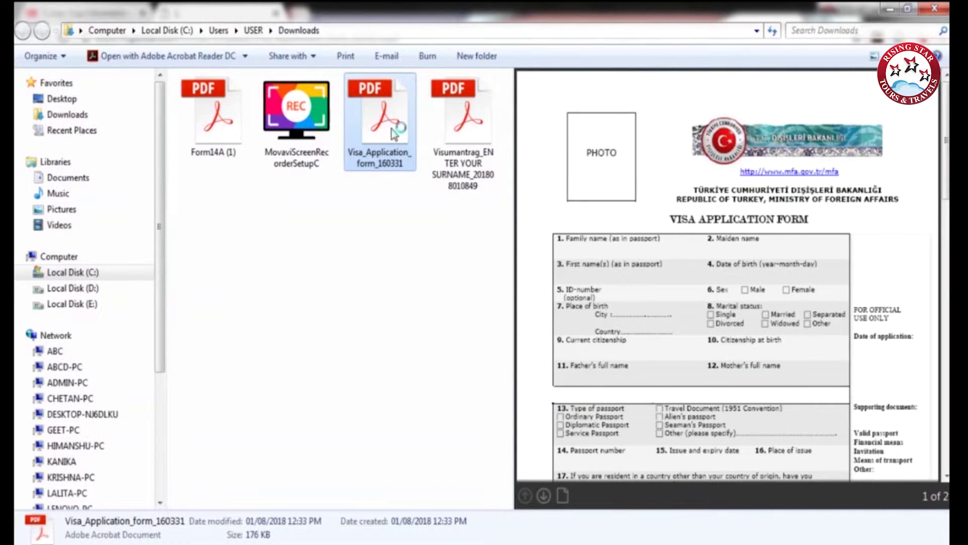
double_click(391, 129)
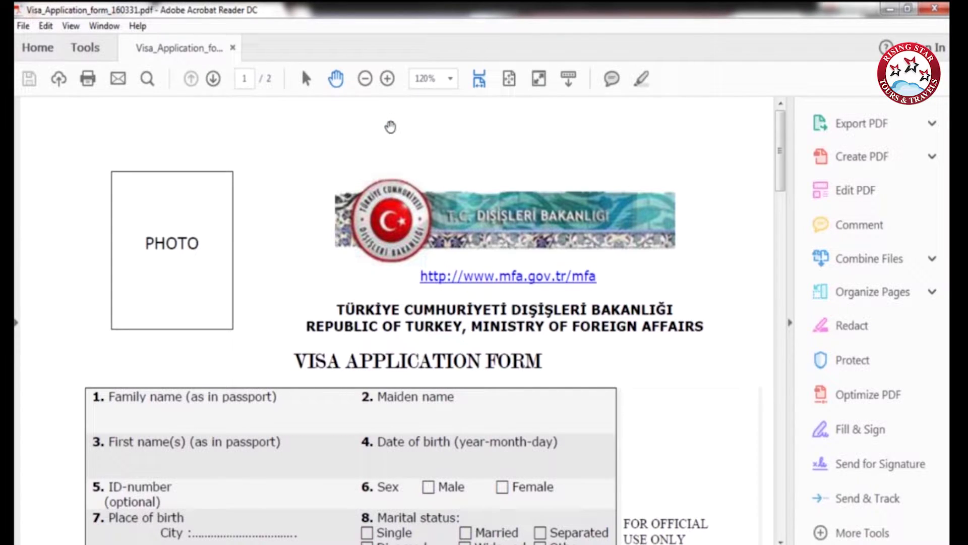
left_click(88, 49)
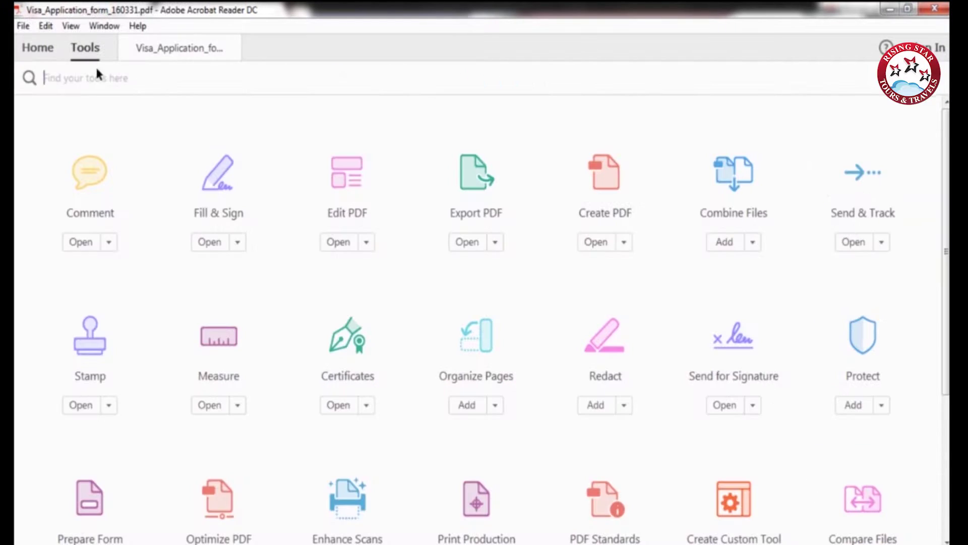
left_click(204, 243)
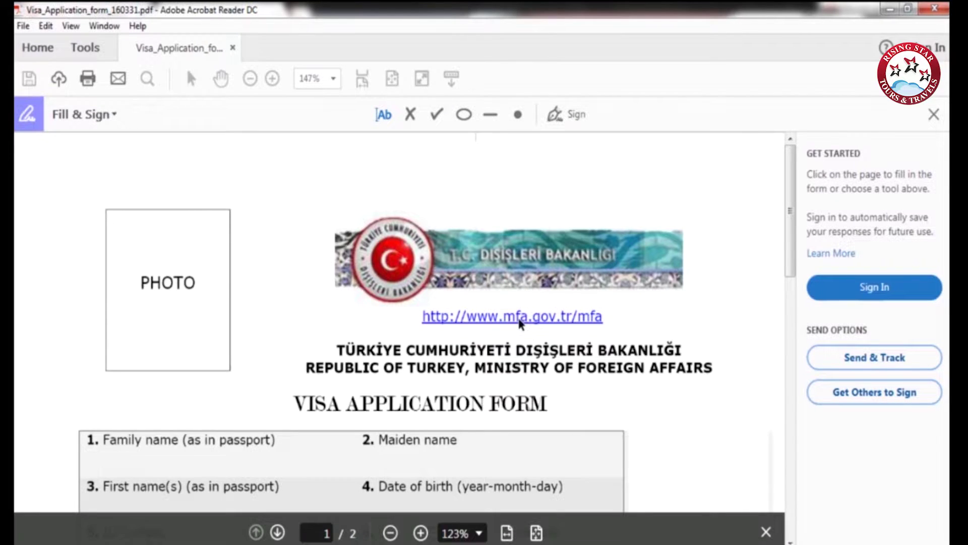
Add the text "ENTER OUR SURNAME" directly below the Family name label in field 1.
scroll(504, 333, "down", 4)
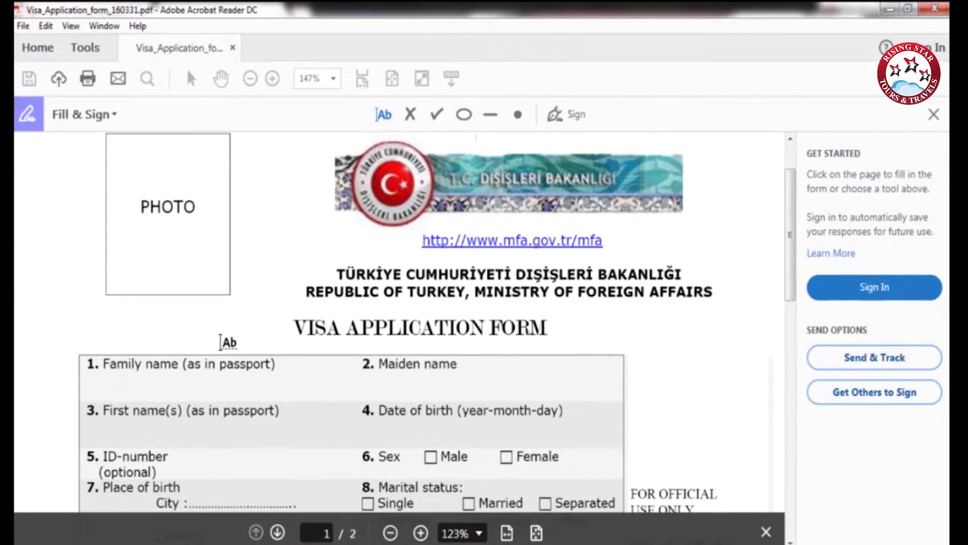
scroll(221, 343, "up", 1)
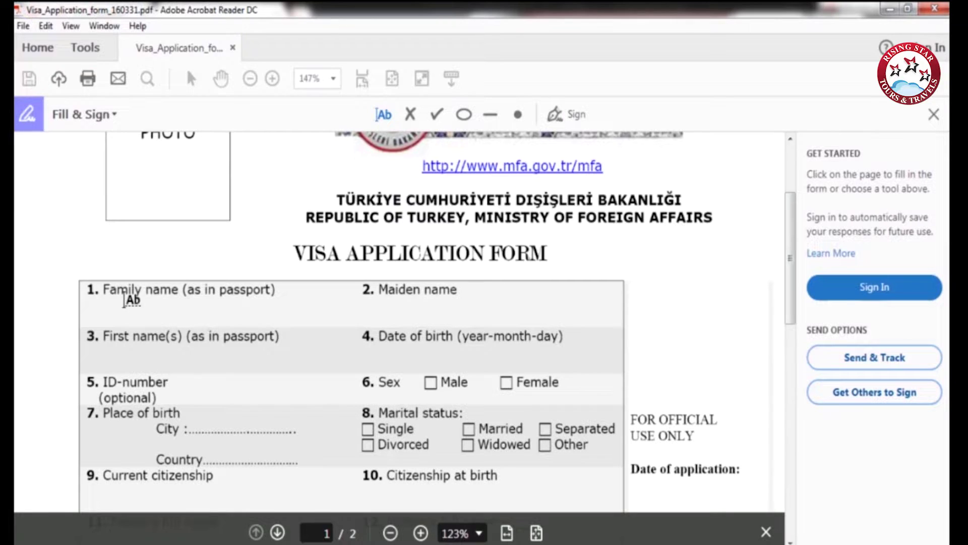
left_click(123, 305)
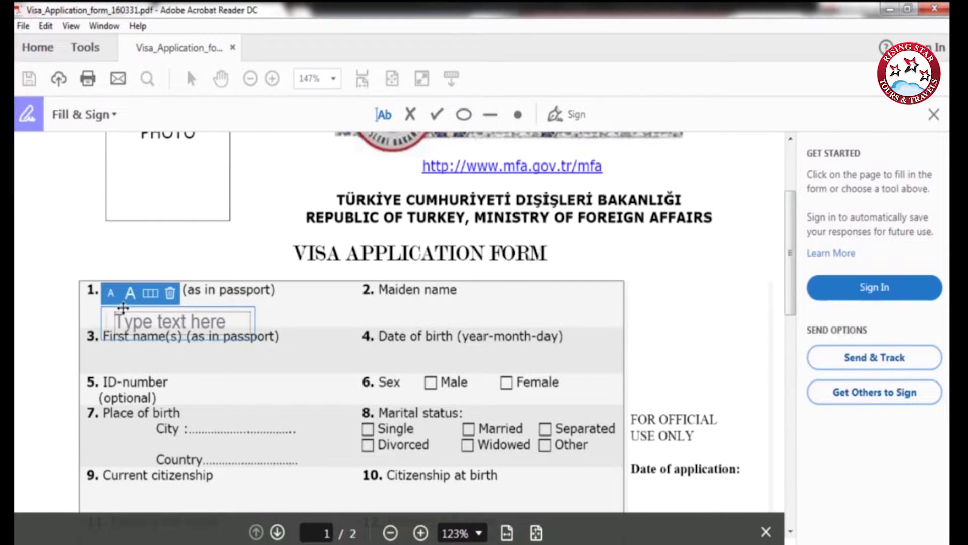
left_click_drag(108, 319, 103, 304)
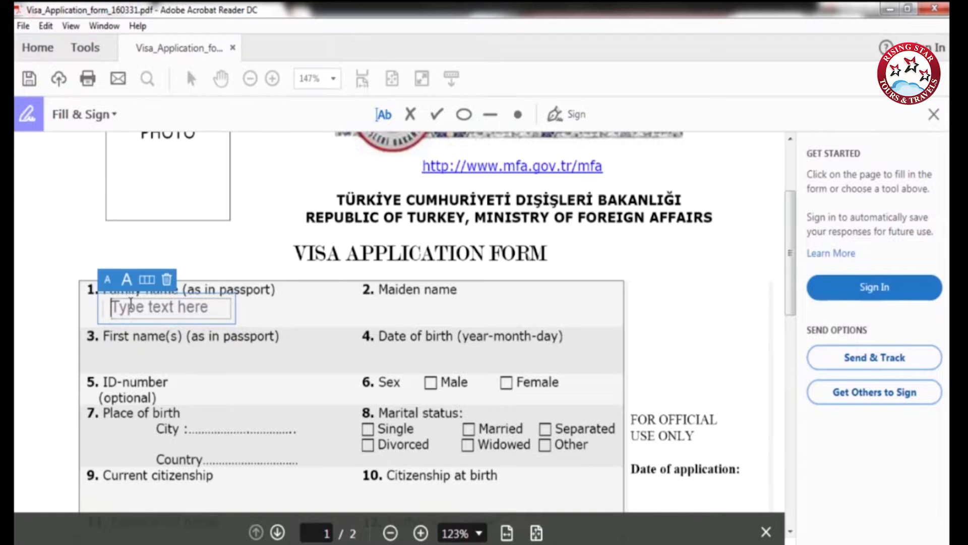
type("ENTER OUR SURNAME")
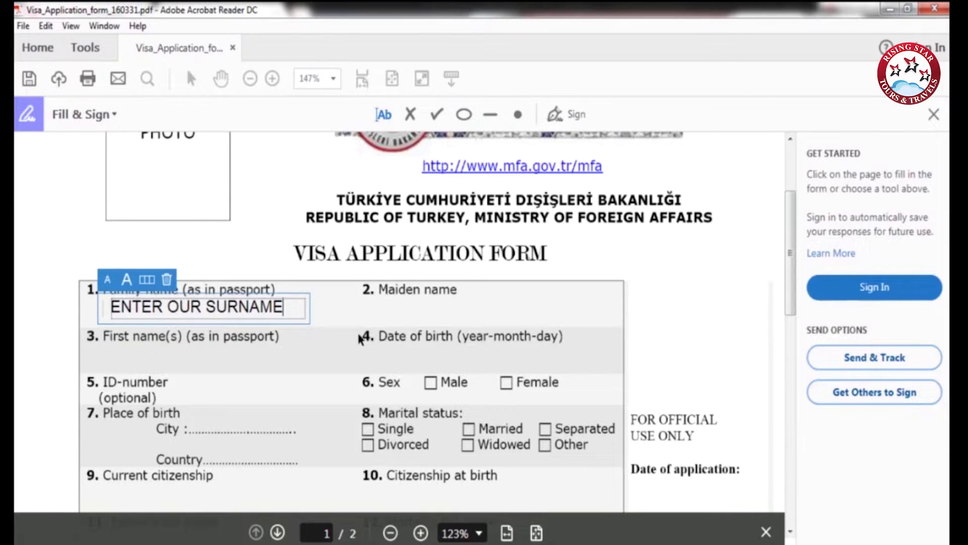
Add the text "ENTER YOUR GIVEN NAME" below the First name(s) label in field 3.
left_click(118, 368)
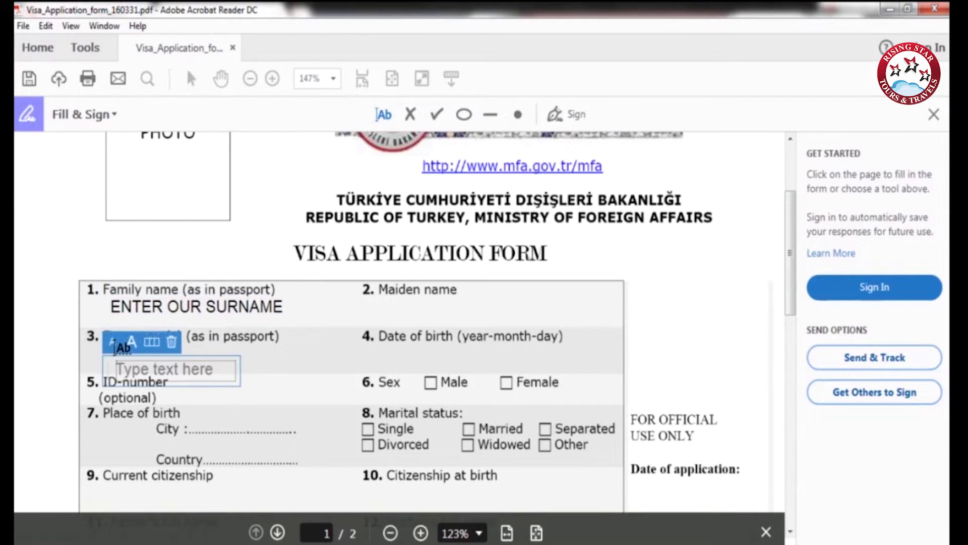
type("E")
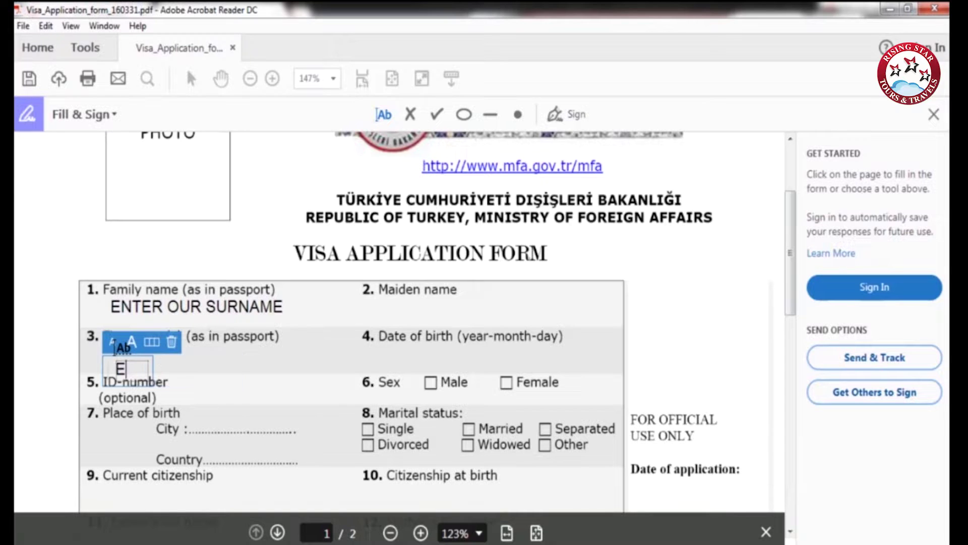
type("NTER YOU")
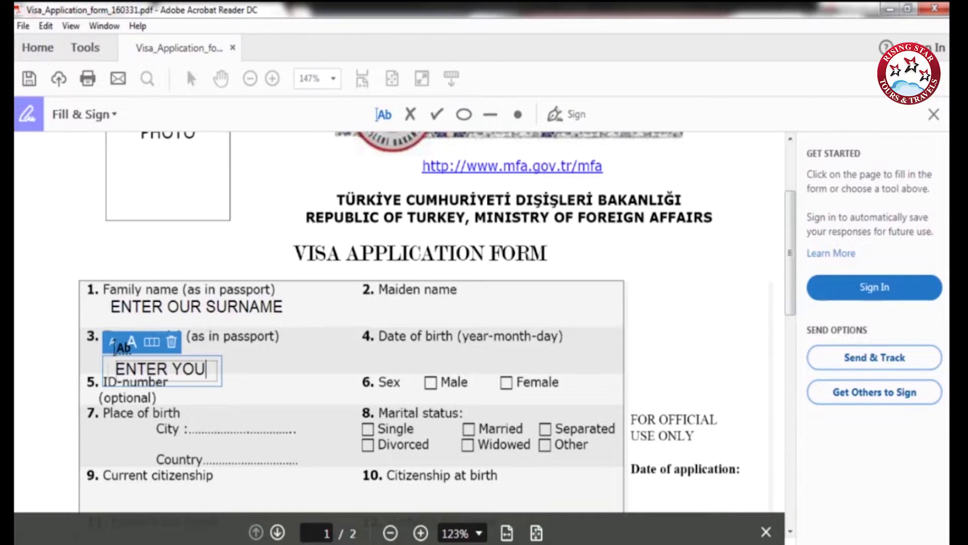
type("R FIR")
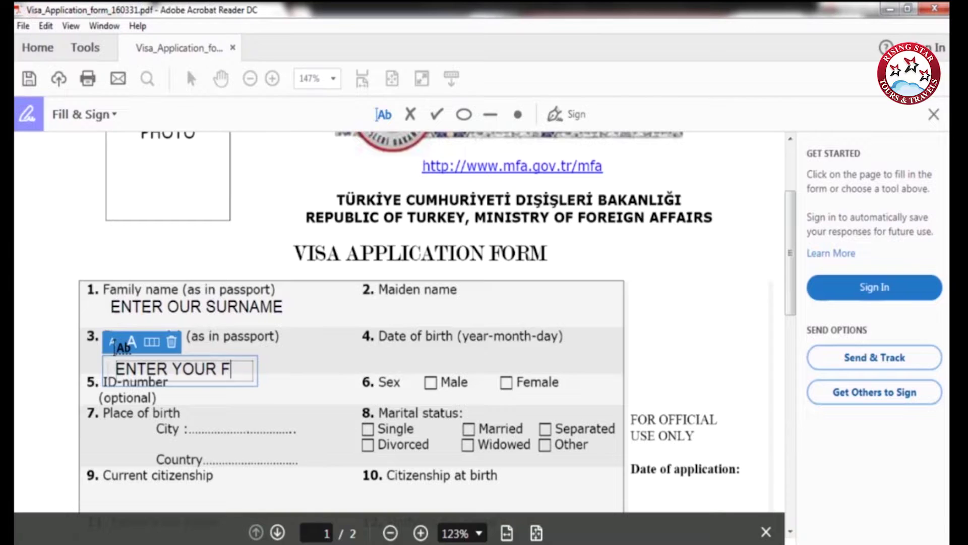
key("BackSpace")
key("BackSpace")
key("BackSpace")
type("GIVEN NAME")
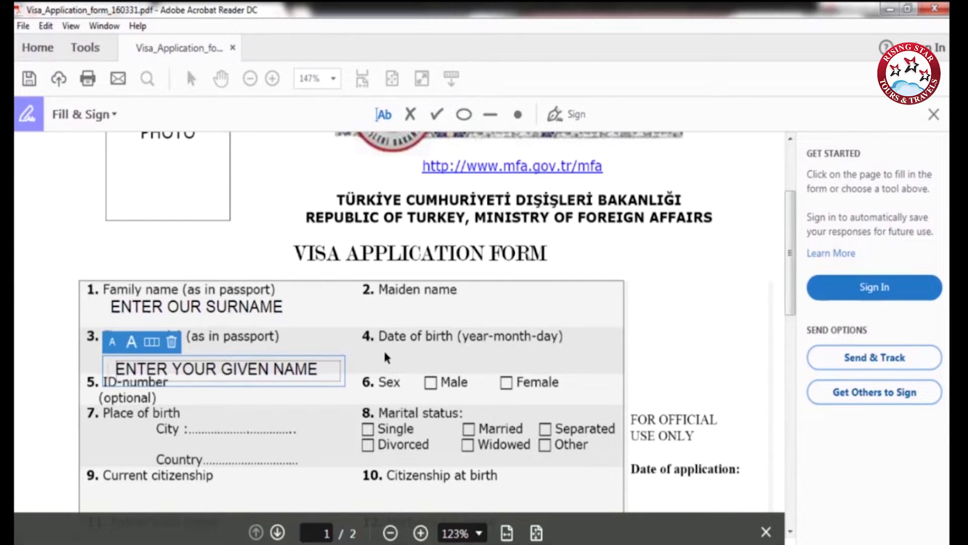
Enter the applicant's date of birth in year-month-day format in field 4, positioned just above the Sex row.
left_click(469, 353)
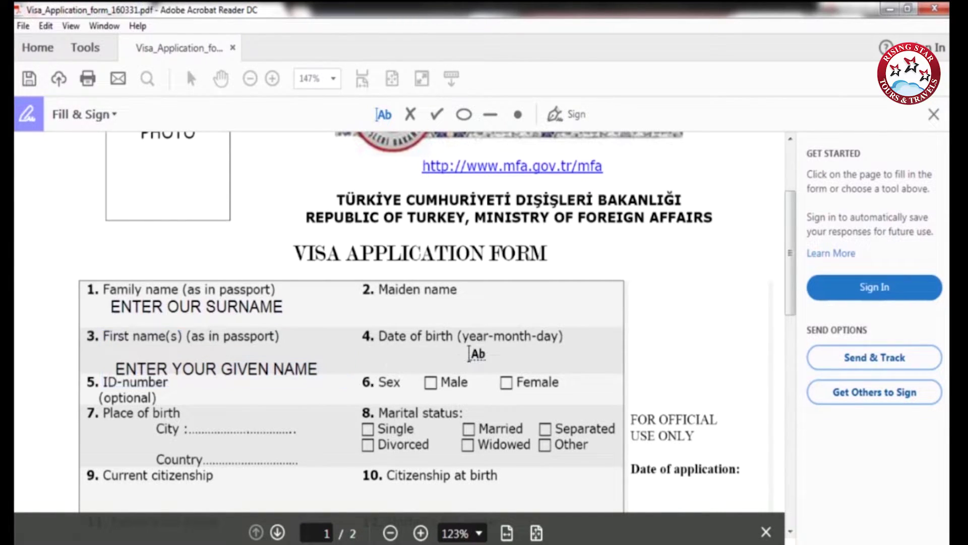
left_click(469, 353)
type("1993")
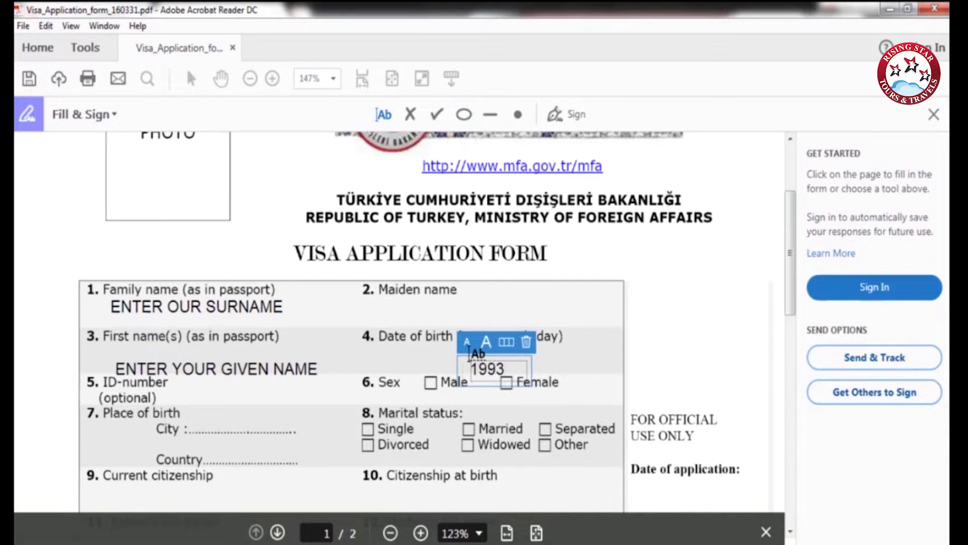
left_click_drag(463, 359, 457, 351)
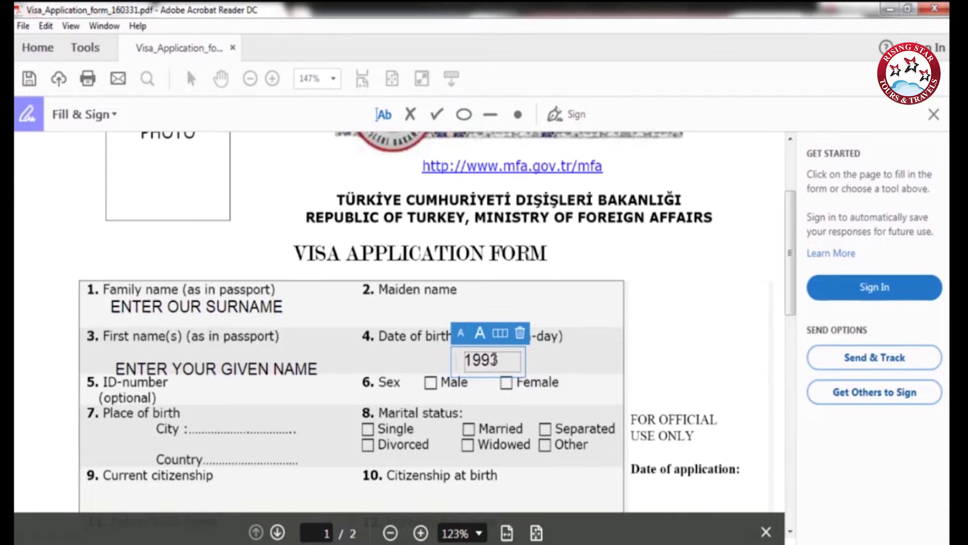
type("-06-26")
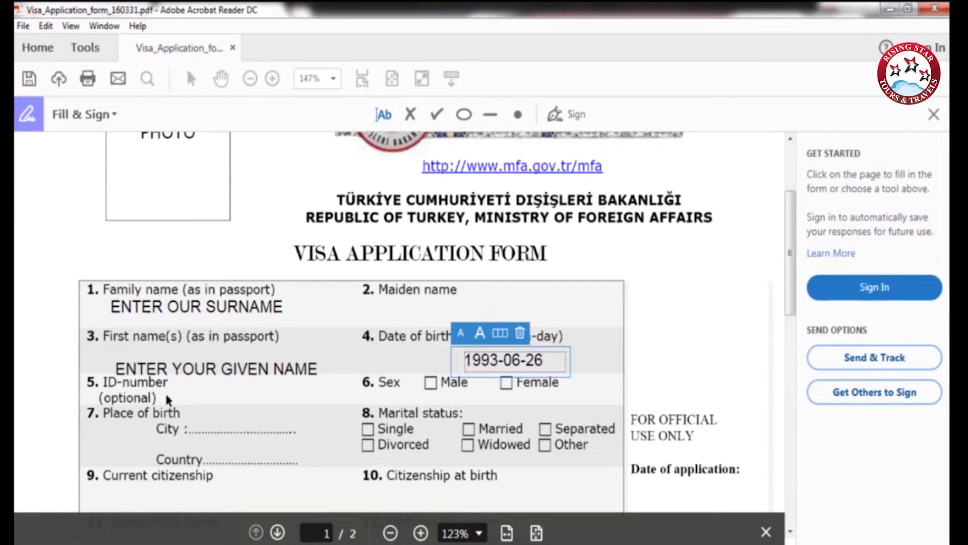
Place a checkmark in the Male box of the Sex field.
left_click(437, 114)
left_click(432, 383)
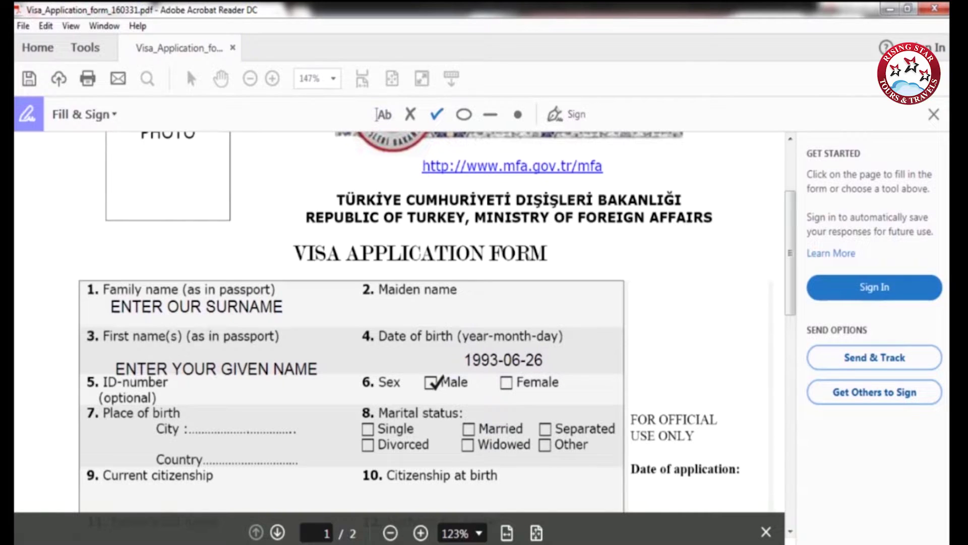
left_click(432, 382)
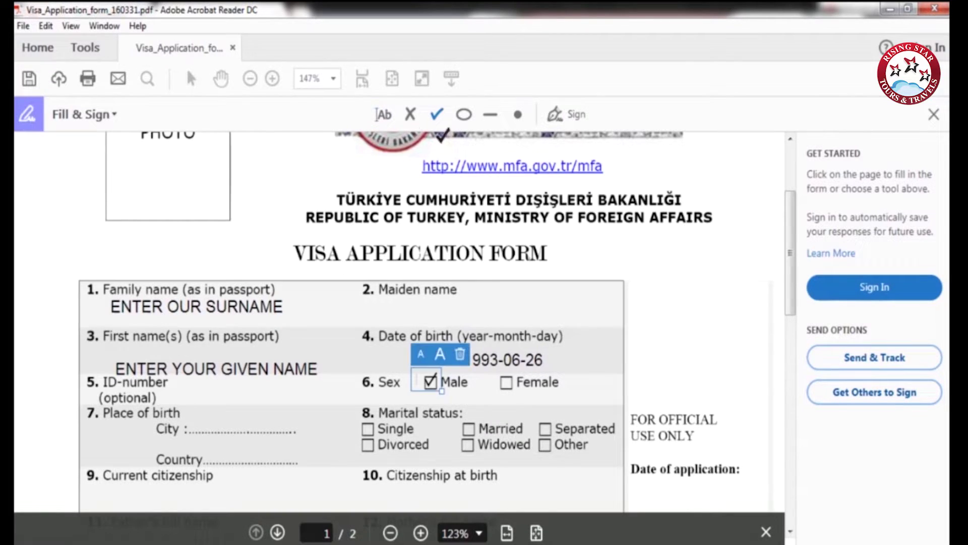
Fill in the place of birth with DELHI as the city and INDIA as the country.
left_click(383, 114)
scroll(207, 333, "down", 3)
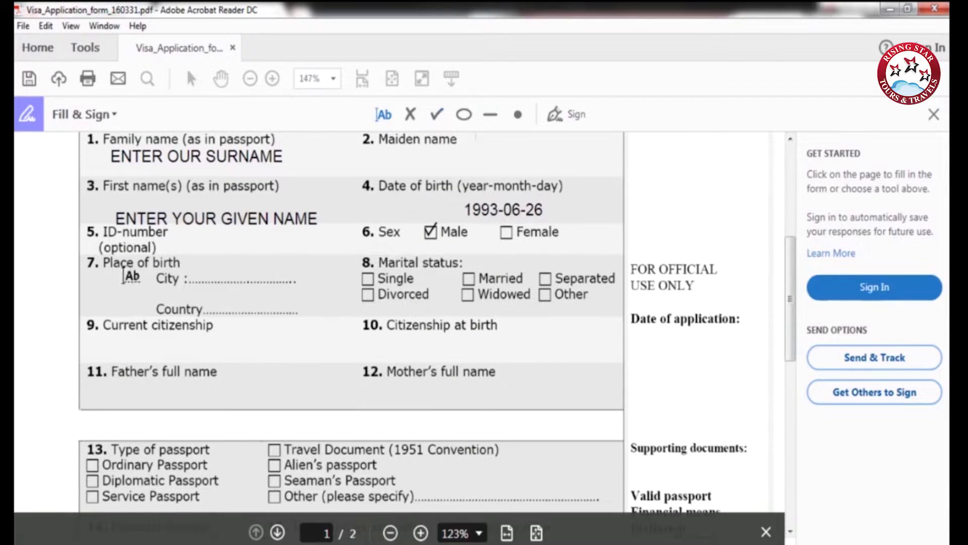
left_click(204, 271)
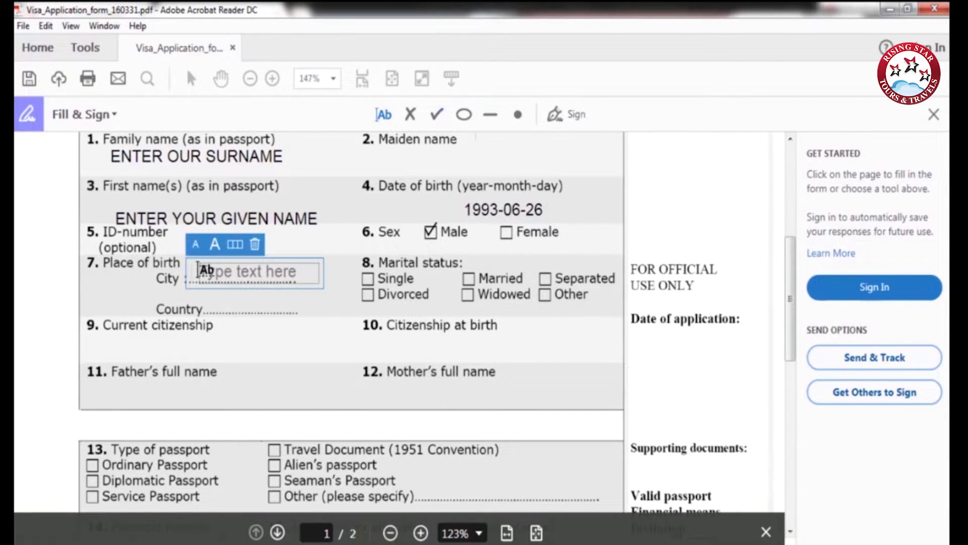
type("DELHI")
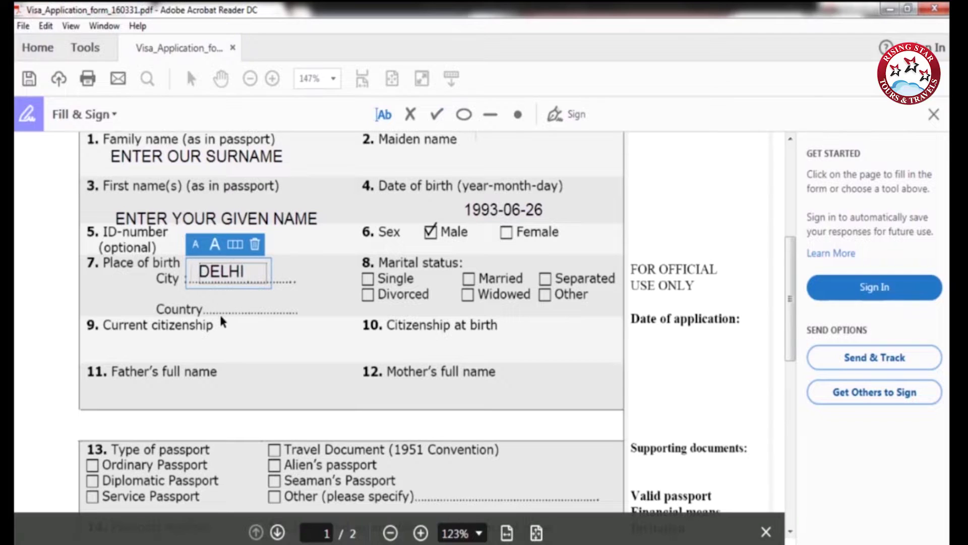
left_click(218, 296)
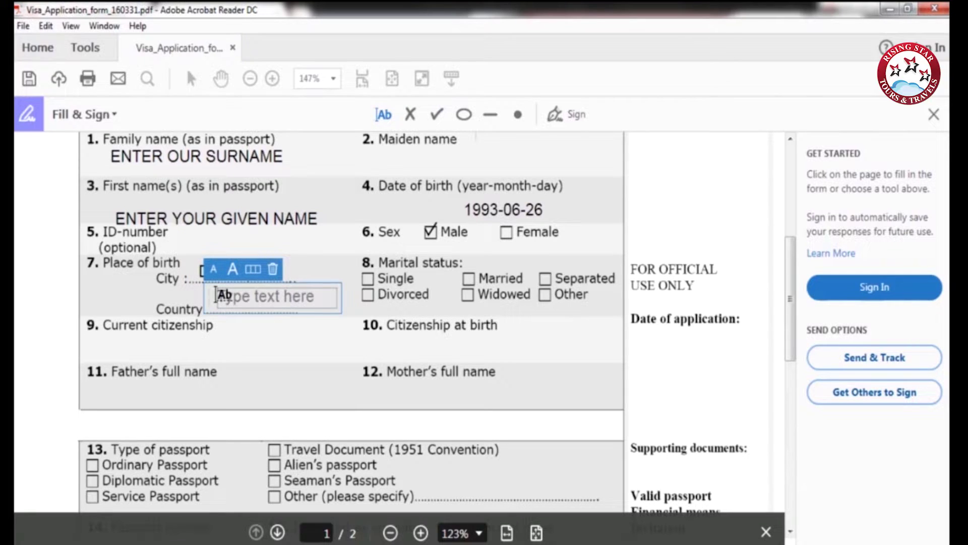
type("INDIA")
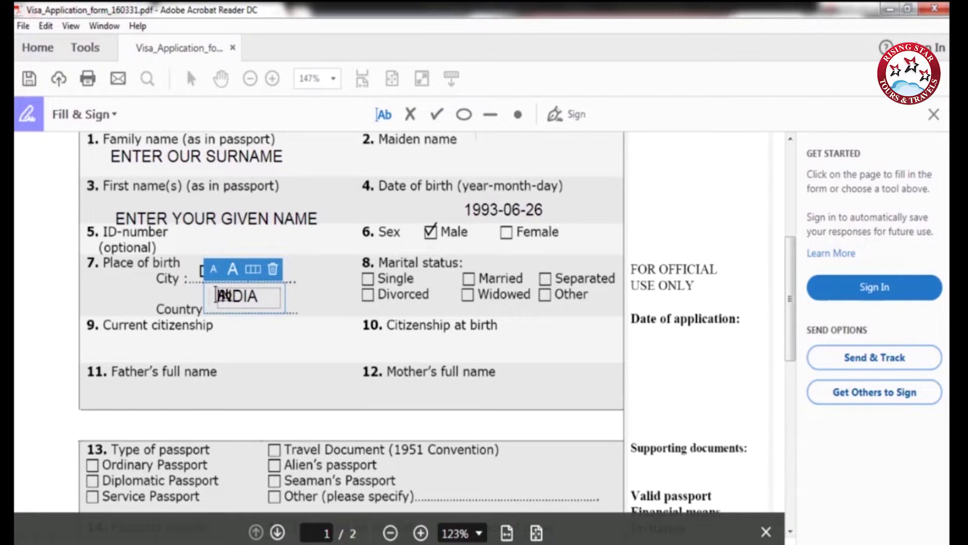
Checkmark Single as the marital status and enter INDIAN as the current citizenship.
left_click(439, 113)
left_click(369, 277)
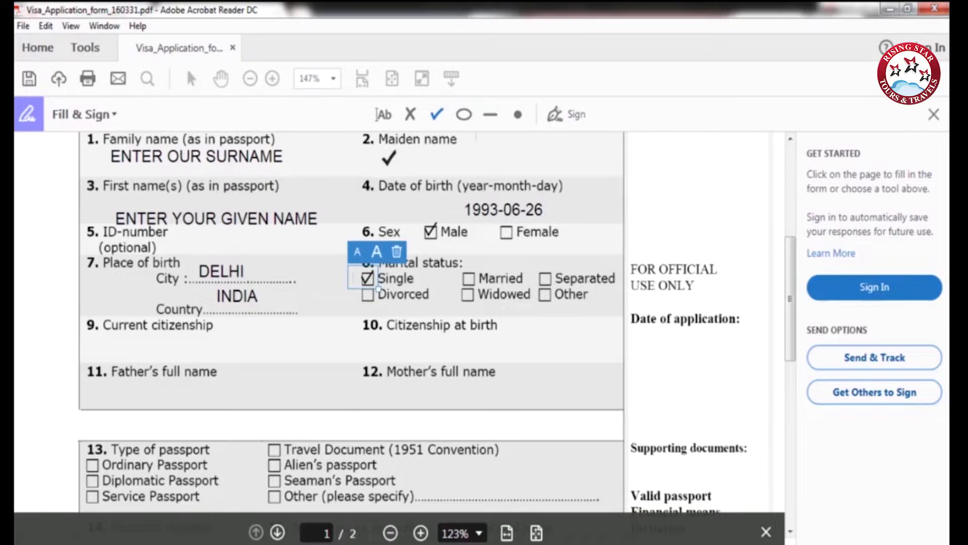
left_click(383, 115)
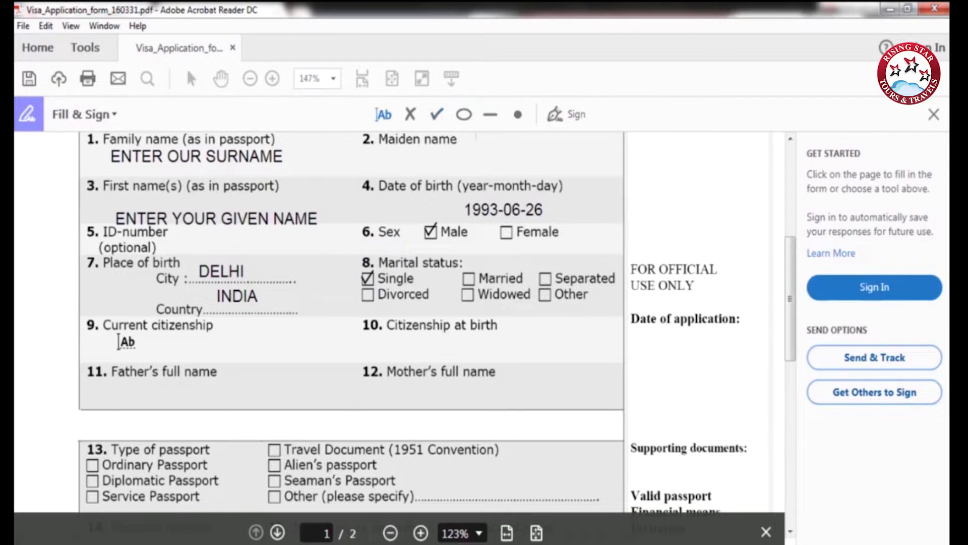
left_click(119, 343)
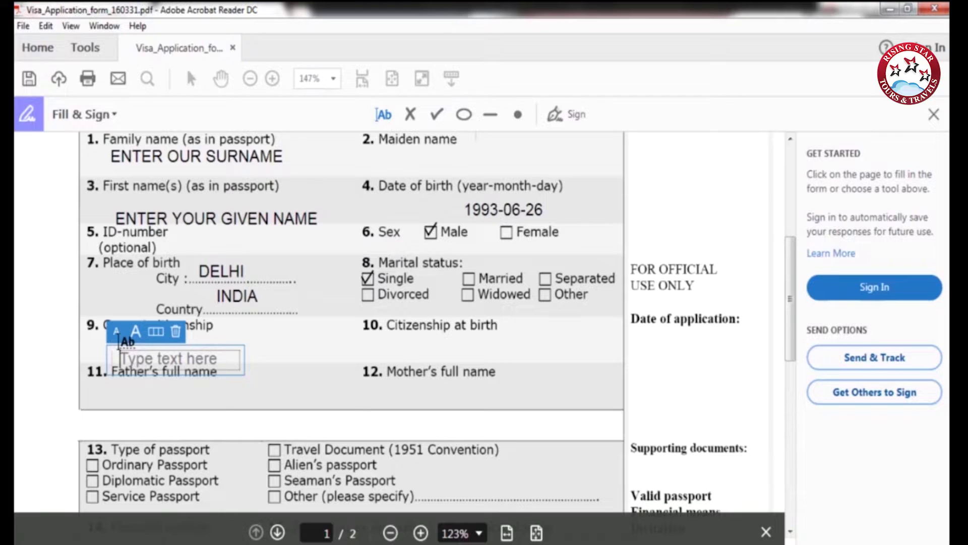
type("INDIAN")
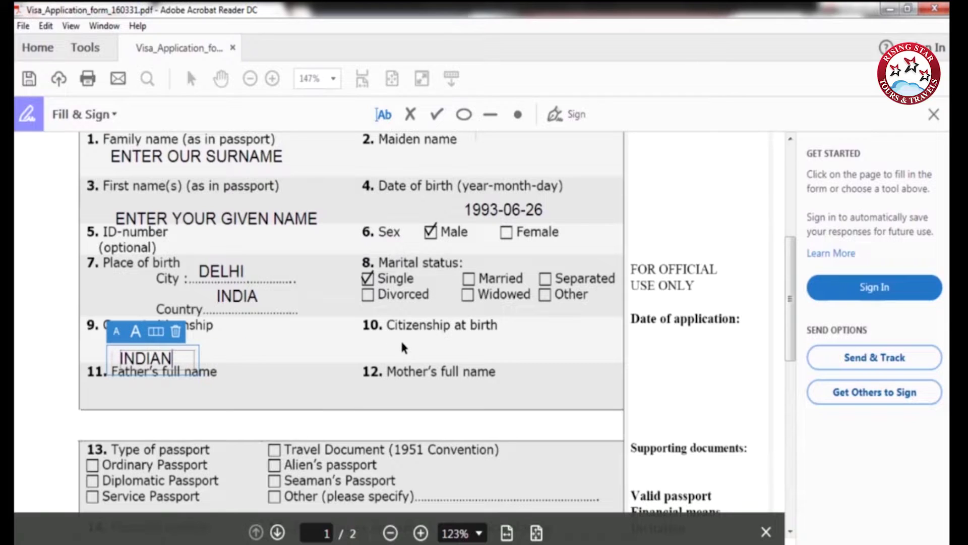
Enter INDIAN as the citizenship at birth in field 10 and FATHER NAME as the father's full name in field 11.
left_click(402, 343)
type("INDIAN")
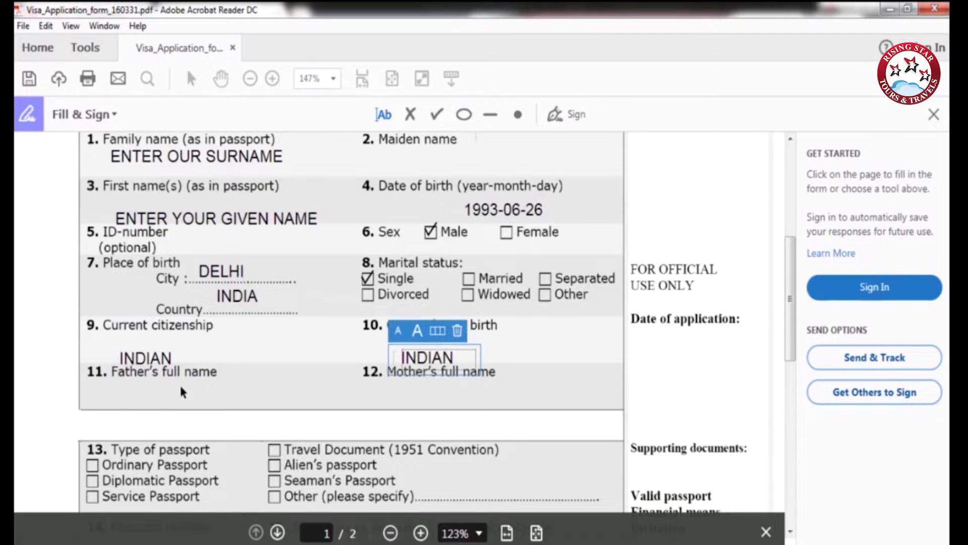
left_click(115, 400)
left_click(115, 400)
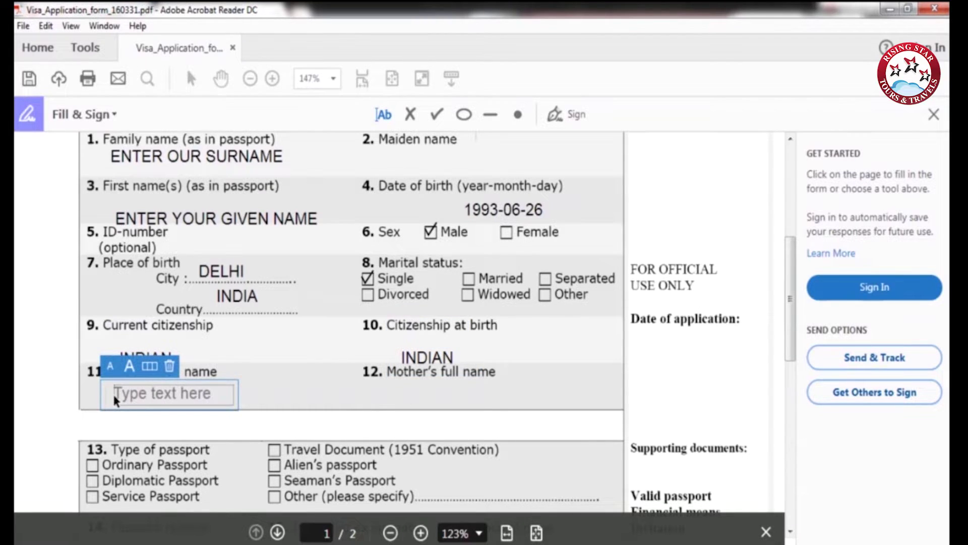
type("FATH")
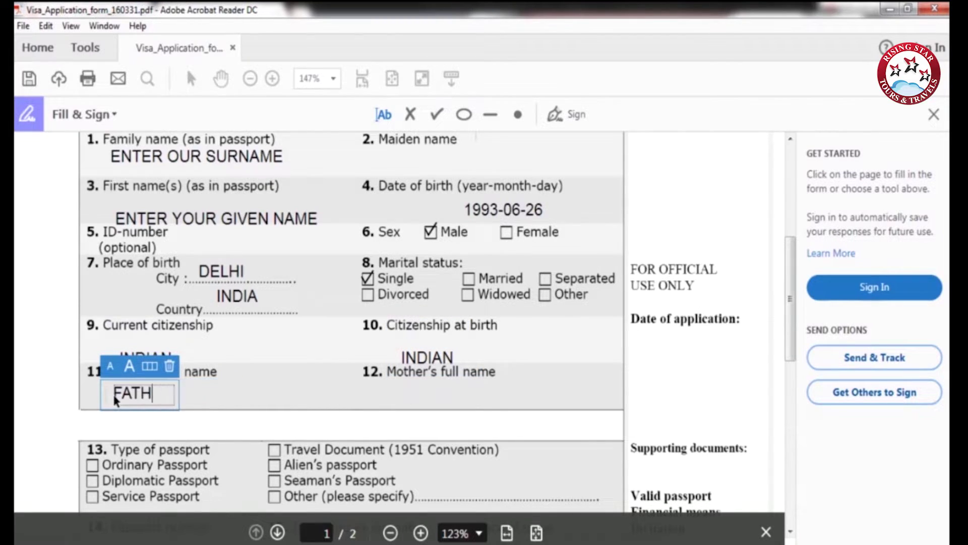
type("ER NAME")
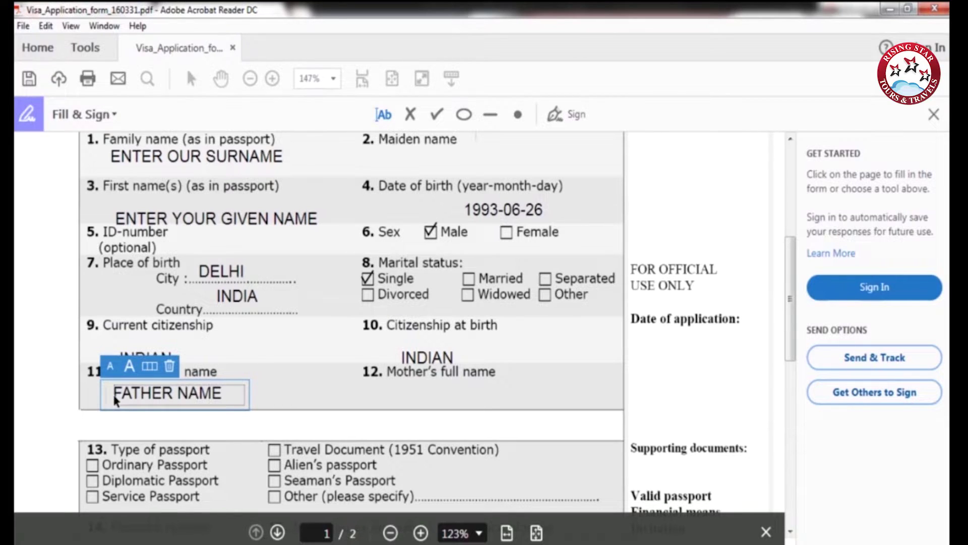
Enter MOTHER NAME as the mother's full name in field 12.
left_click(413, 398)
left_click(412, 392)
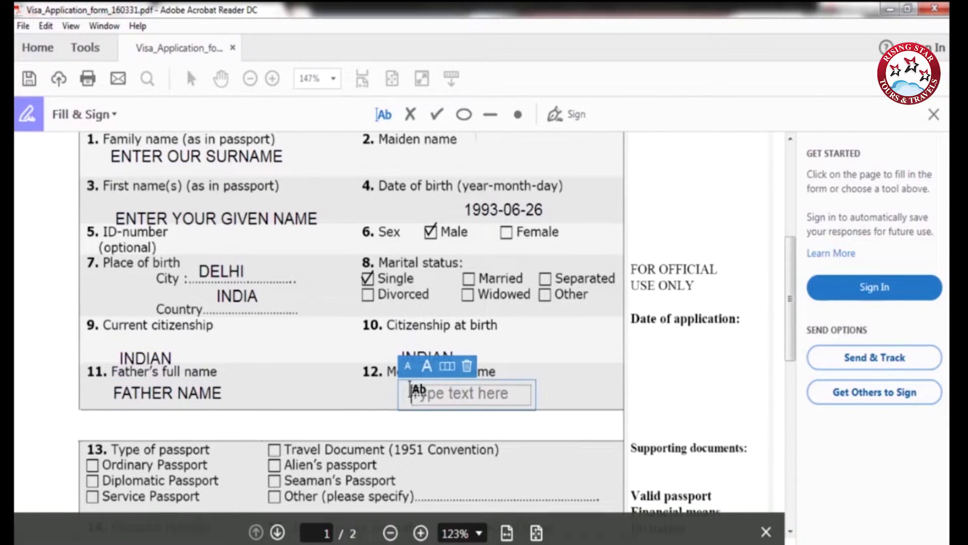
type("MOTHER NAME")
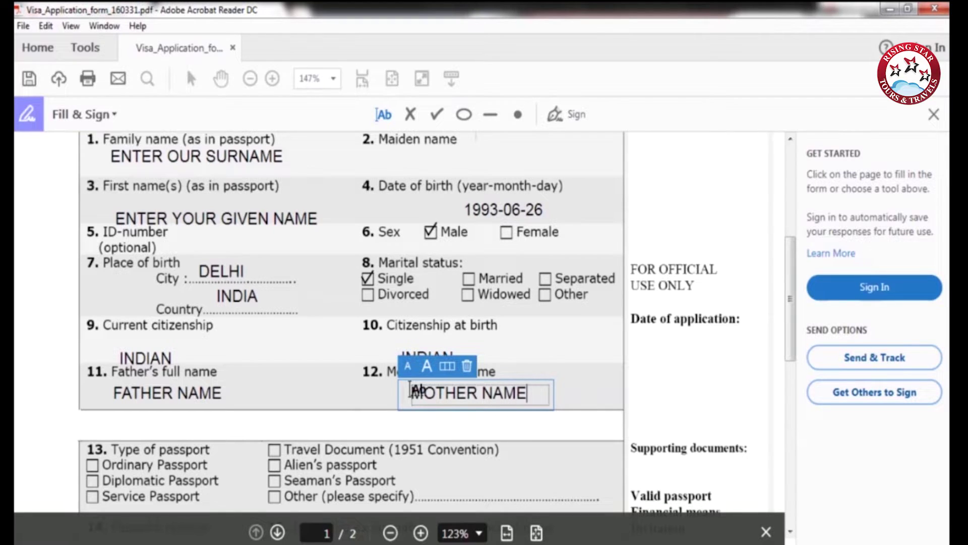
Place a checkmark in the Ordinary Passport box of the Type of passport field.
left_click(437, 114)
scroll(282, 265, "down", 3)
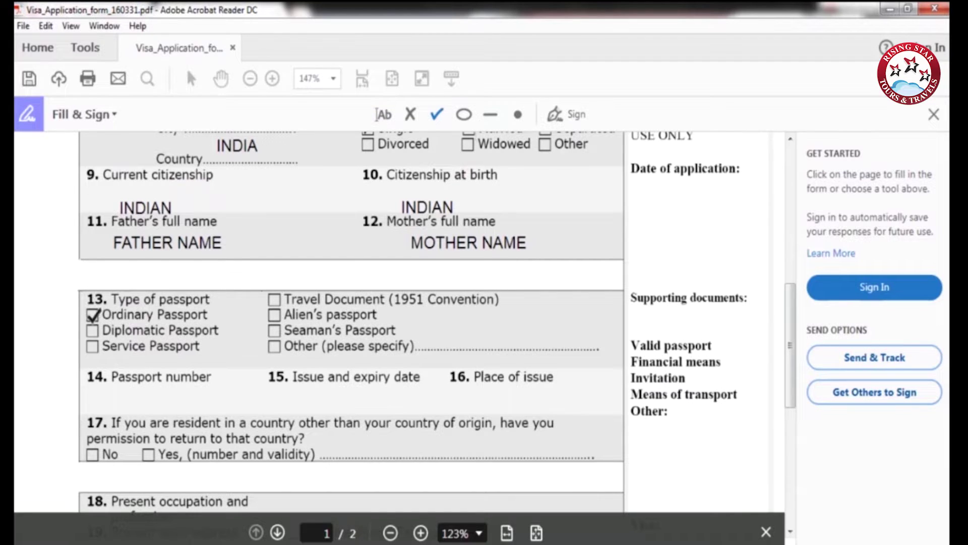
left_click(92, 314)
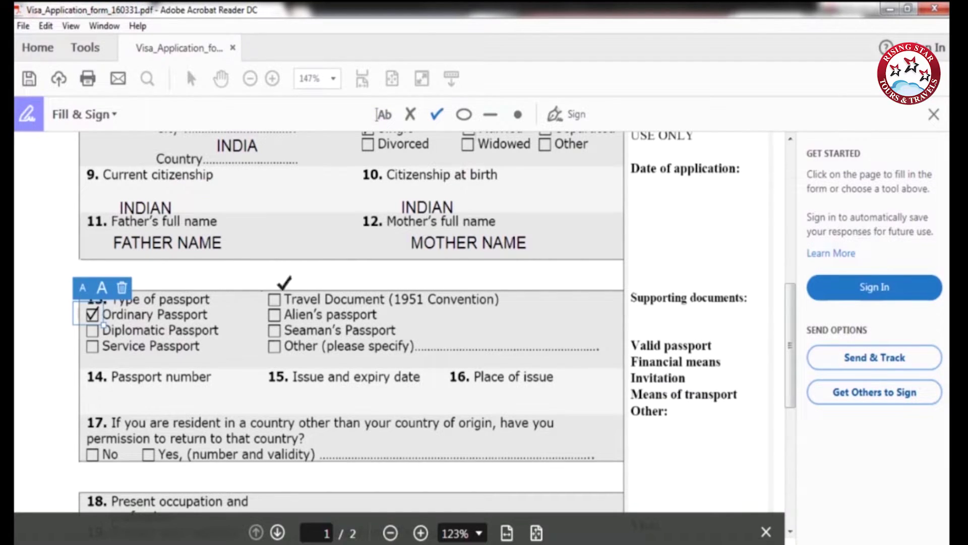
Add a text entry with the applicant's passport number in field 14.
left_click(379, 115)
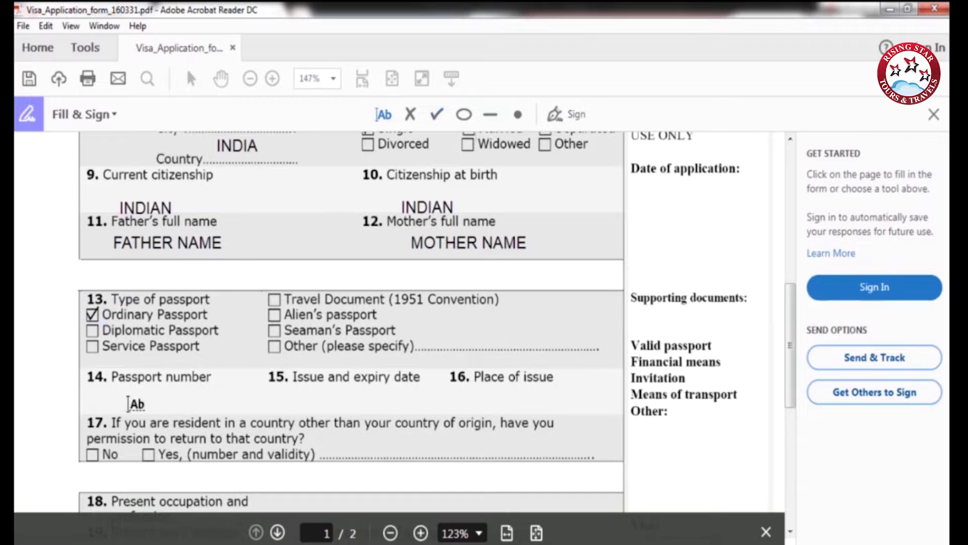
left_click(116, 394)
type("A1234567")
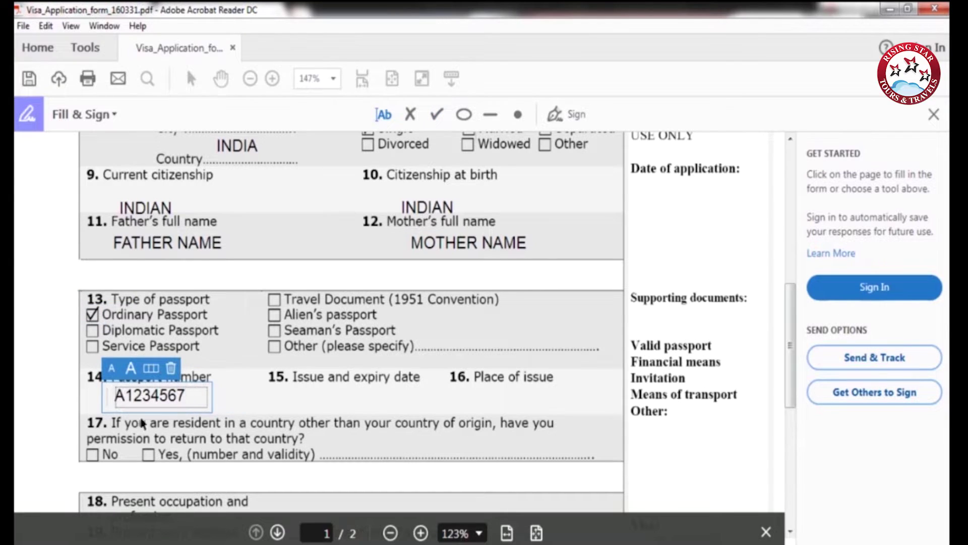
Enter 2010-01-10 TO 2020-01-09 as the passport's issue and expiry date in field 15.
left_click(285, 399)
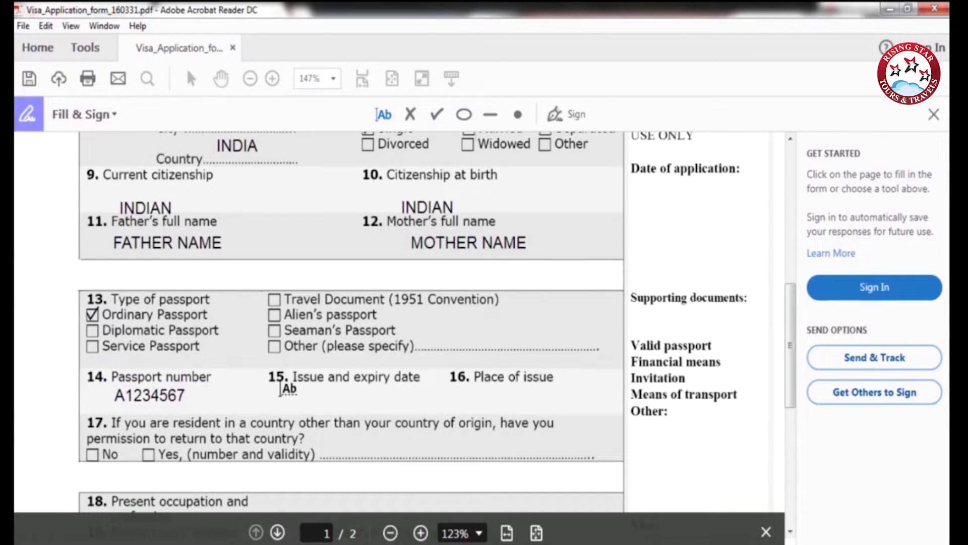
left_click(282, 390)
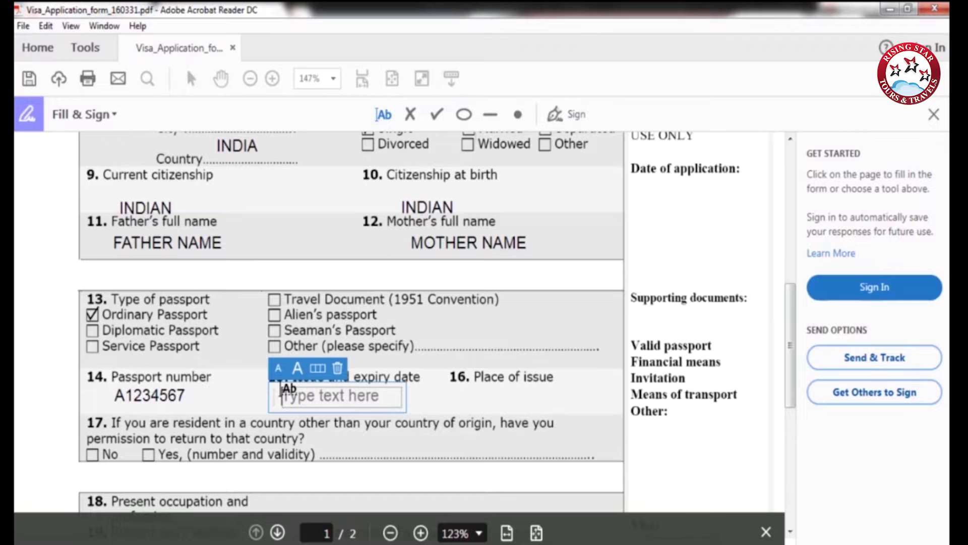
type("201")
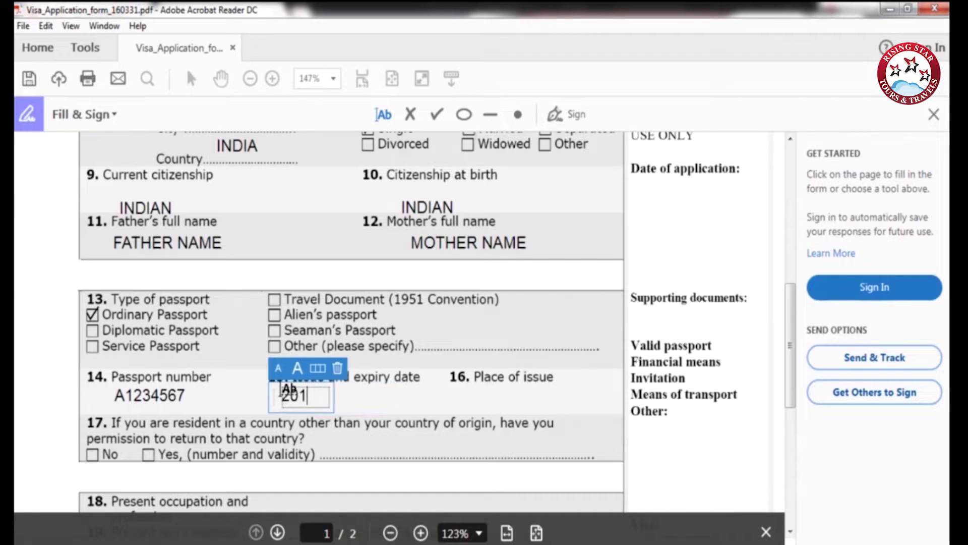
type("0-0")
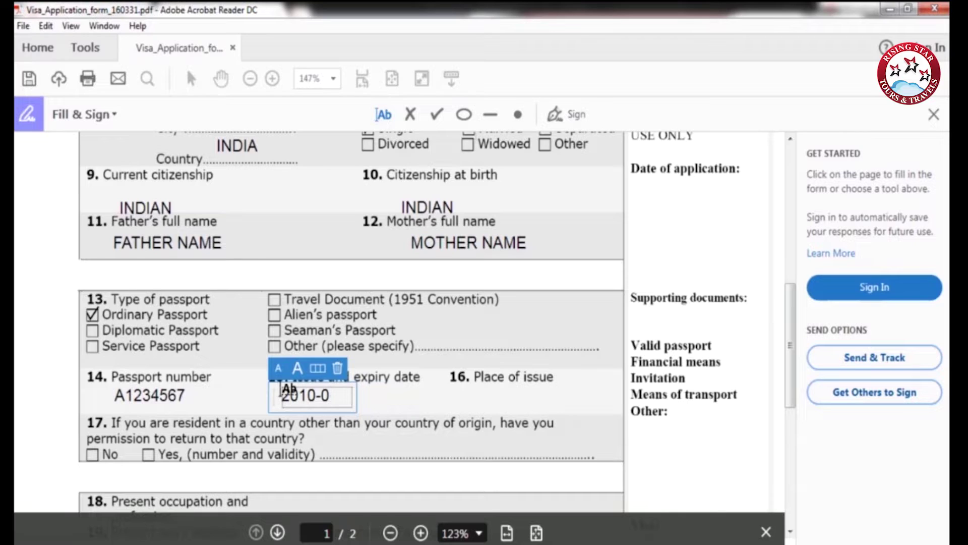
type("1-10")
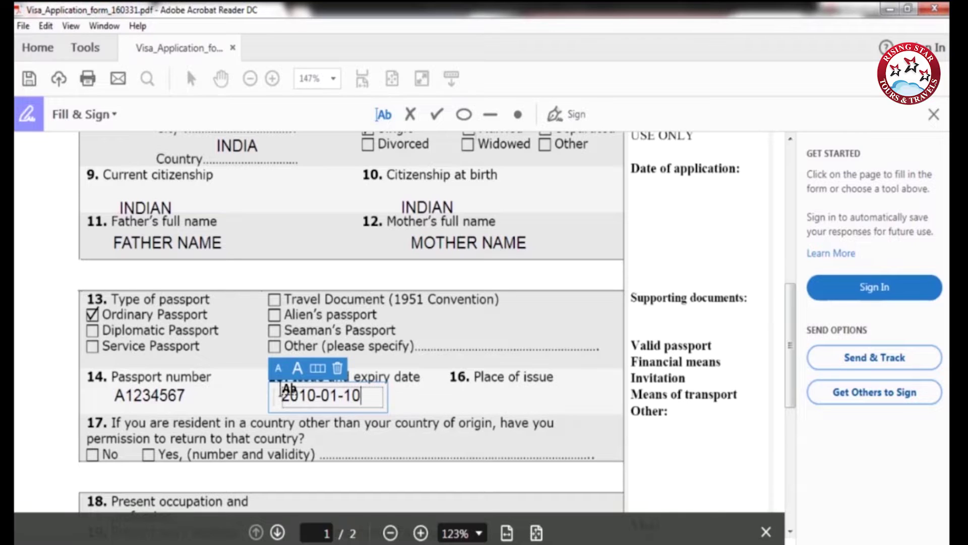
type(" &")
key("BackSpace")
key("BackSpace")
key("BackSpace")
type("TO")
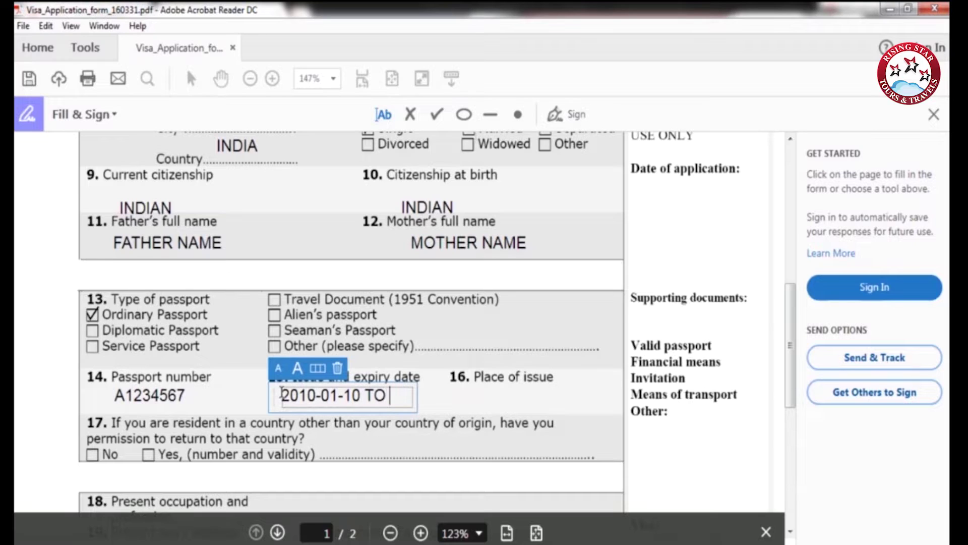
type(" 2020")
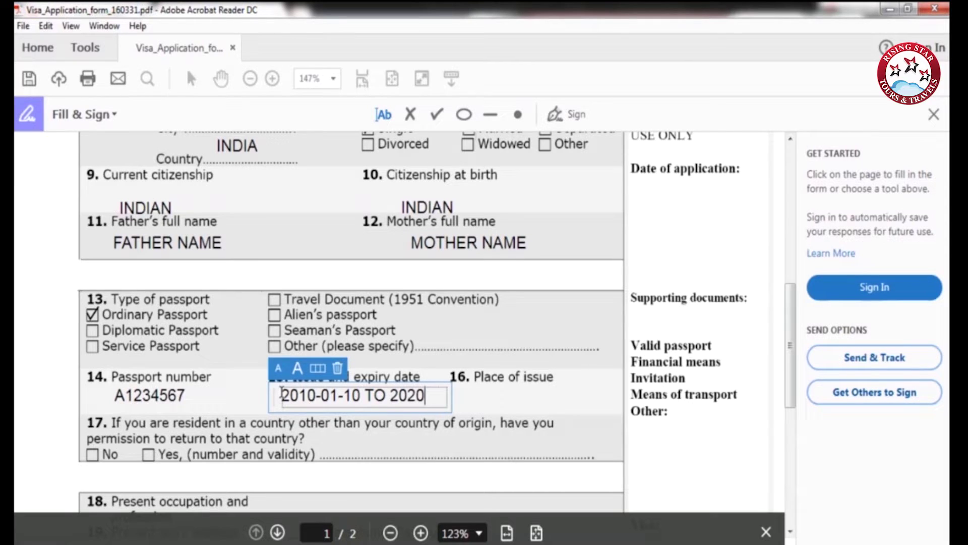
type("-01-09")
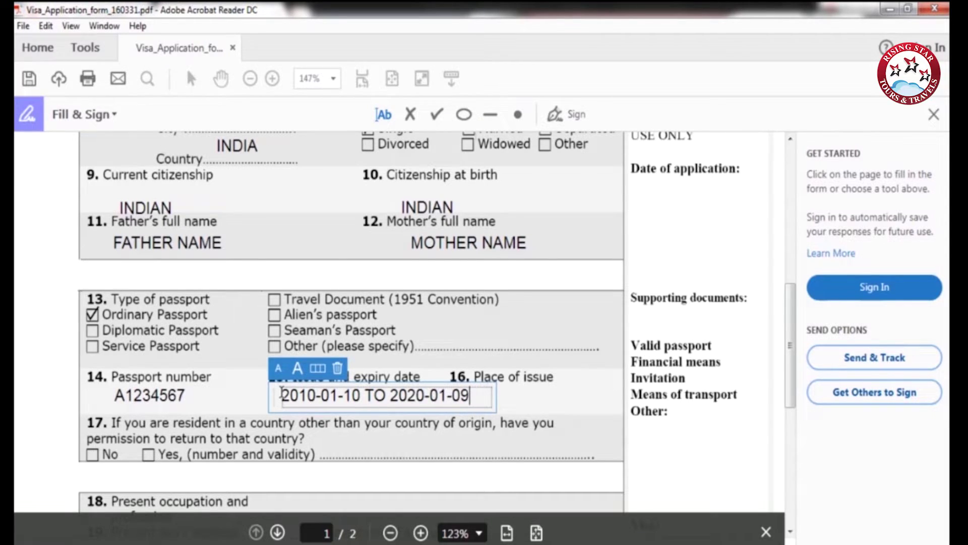
Shrink the issue and expiry date text and shift it left so it fits within field 15.
left_click(279, 373)
left_click(279, 372)
left_click_drag(280, 396, 266, 396)
left_click(315, 406)
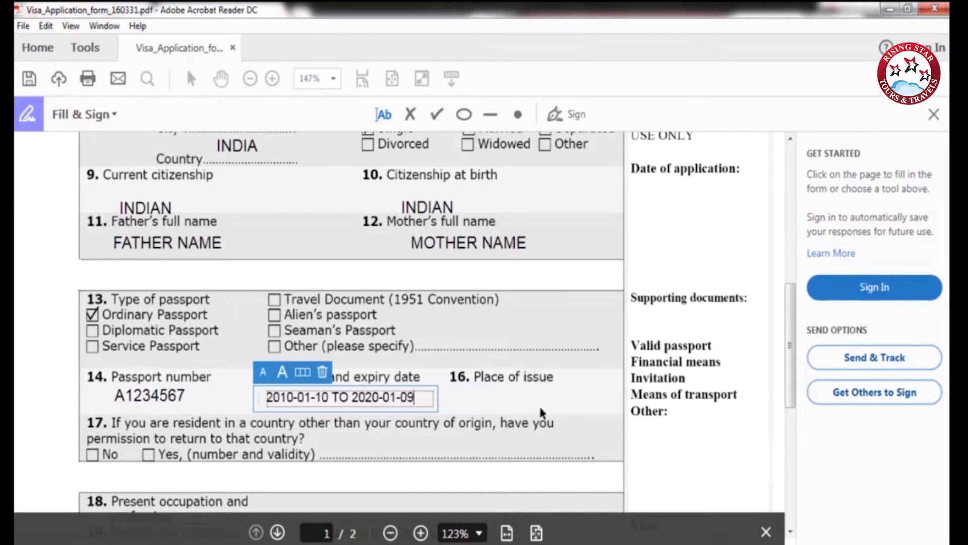
Enter DELHI as the passport's place of issue in field 16 and lower the text slightly to line up with the dates.
left_click(492, 404)
left_click(486, 393)
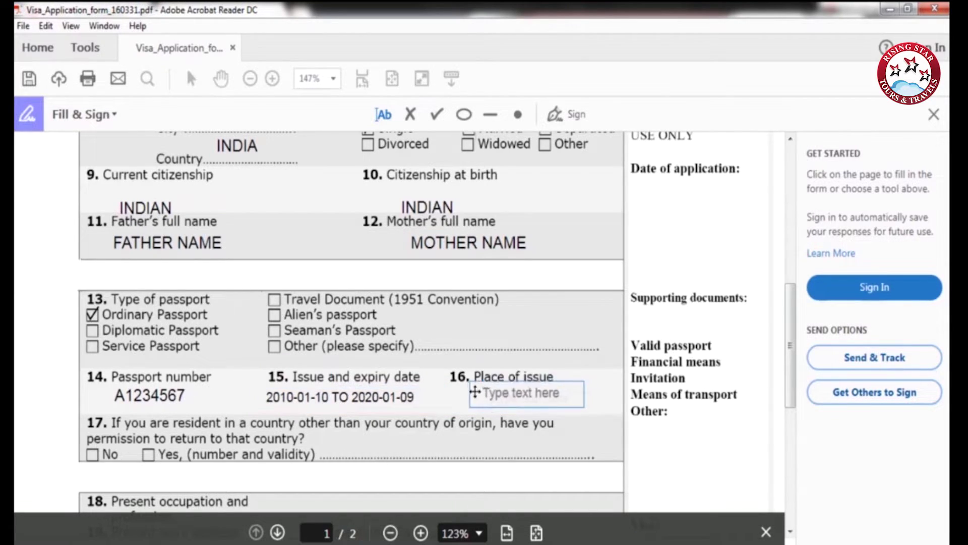
type("DELHI")
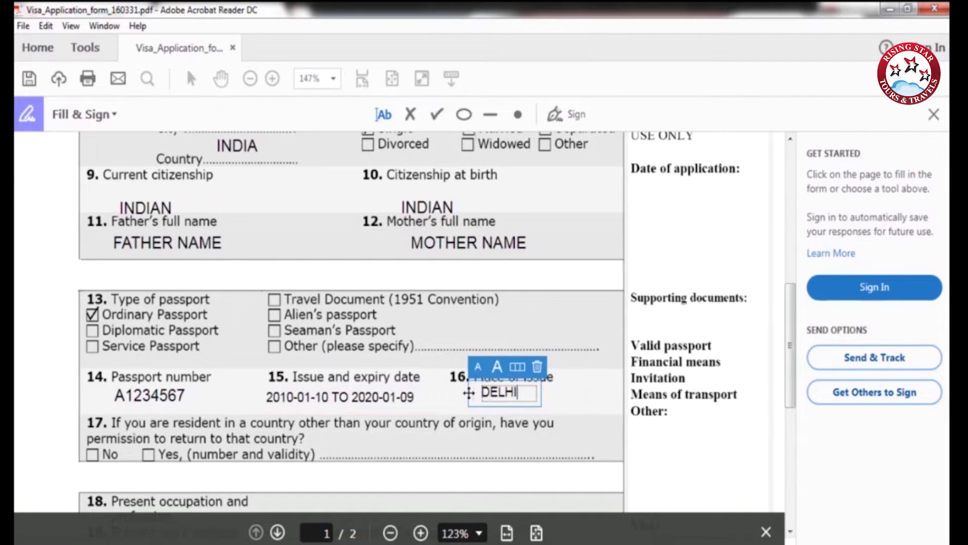
left_click_drag(468, 391, 471, 397)
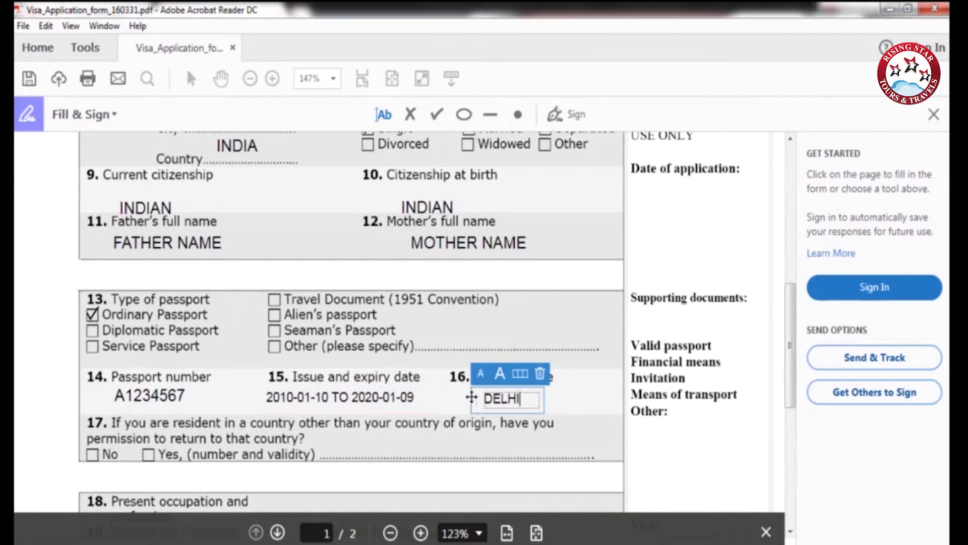
Place a checkmark in the No box of field 17 about permission to return to the country of residence.
left_click(437, 116)
scroll(212, 398, "down", 3)
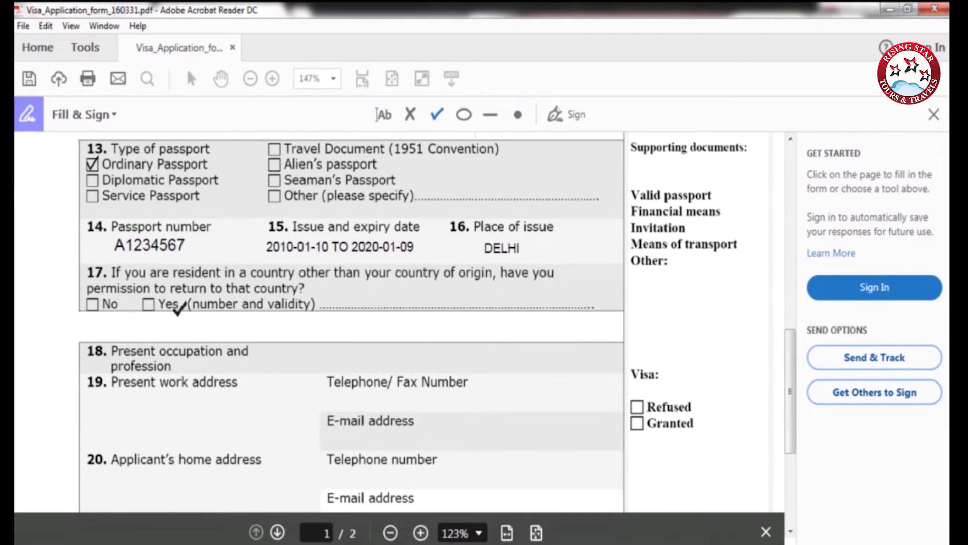
left_click(93, 305)
left_click(92, 305)
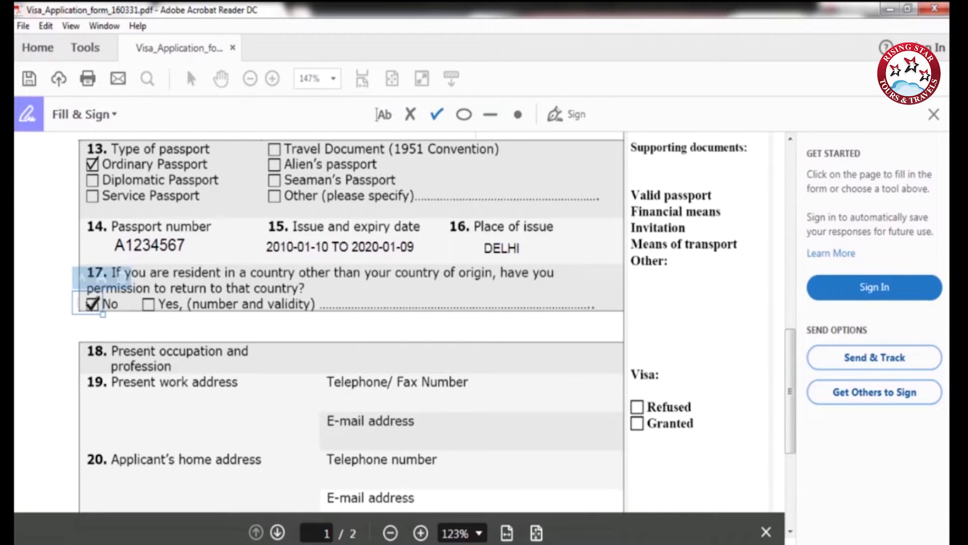
Enter OCCUPATION DETAILS as the present occupation and profession in field 18, positioned within its row.
left_click(384, 115)
scroll(547, 171, "down", 3)
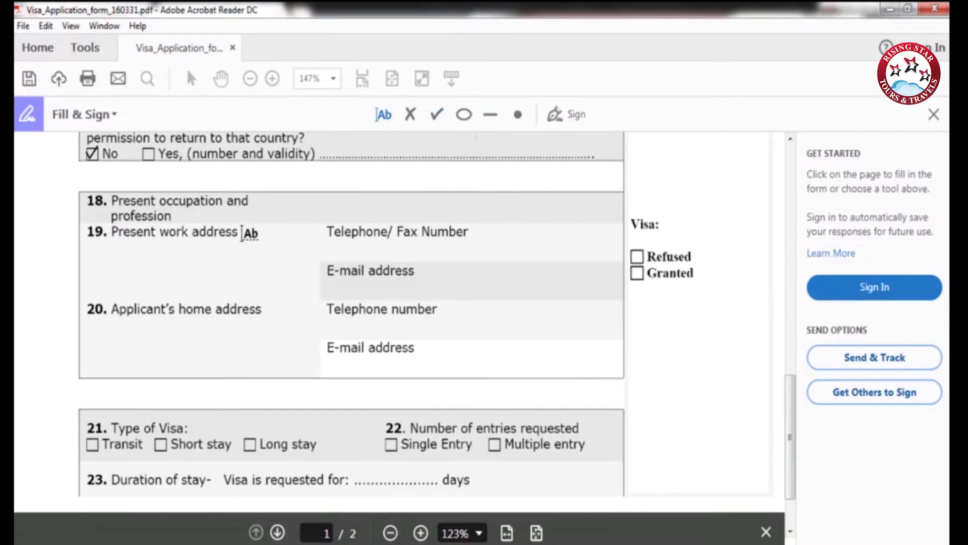
scroll(197, 257, "up", 3)
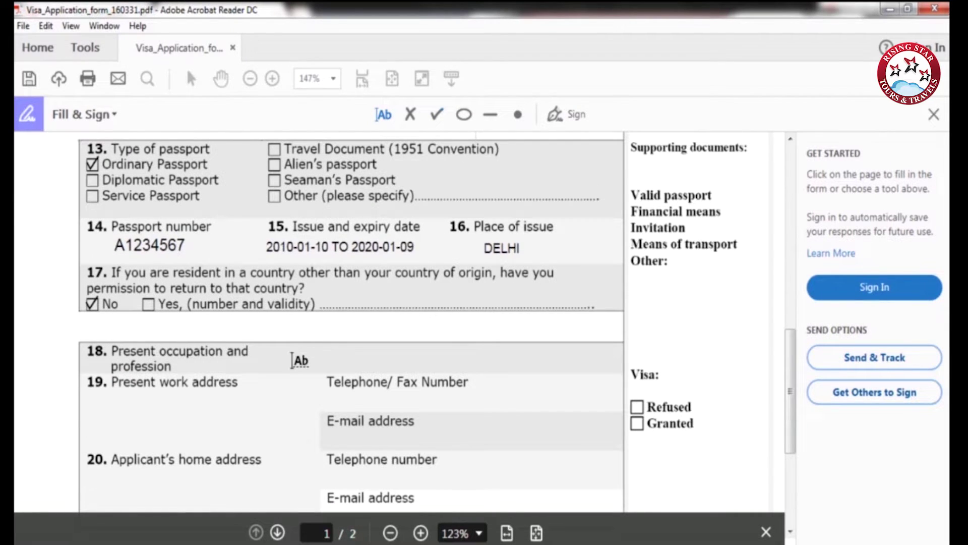
left_click(330, 355)
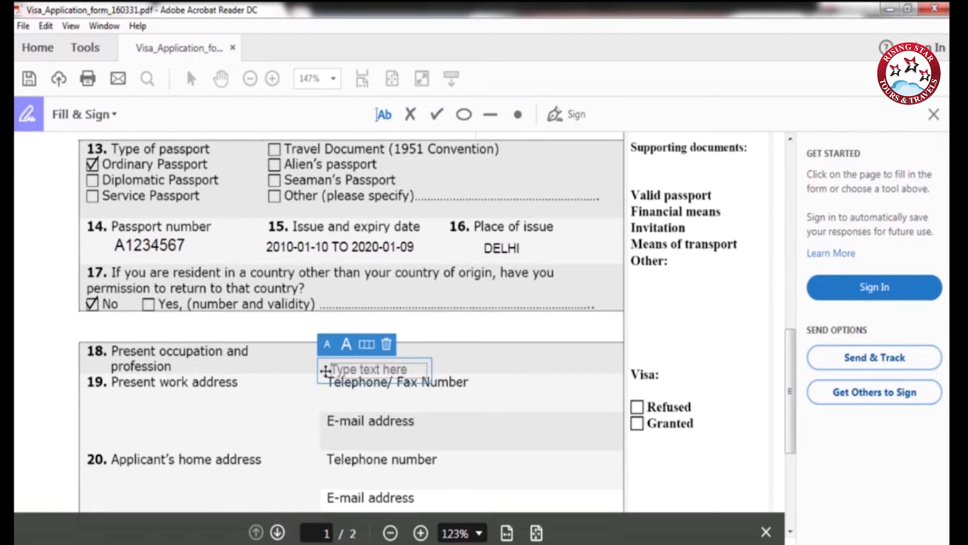
left_click(334, 349)
type("O")
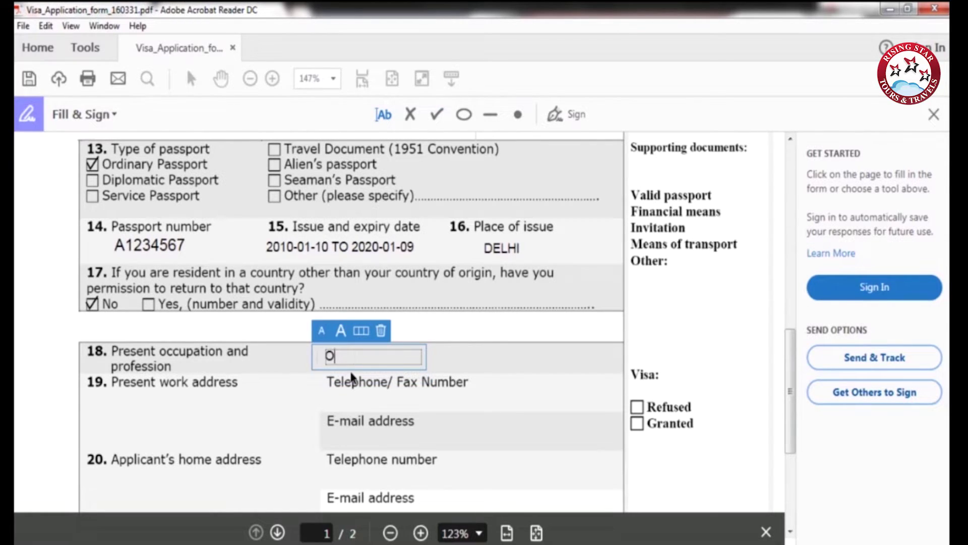
type("CCUPATION DETAILS")
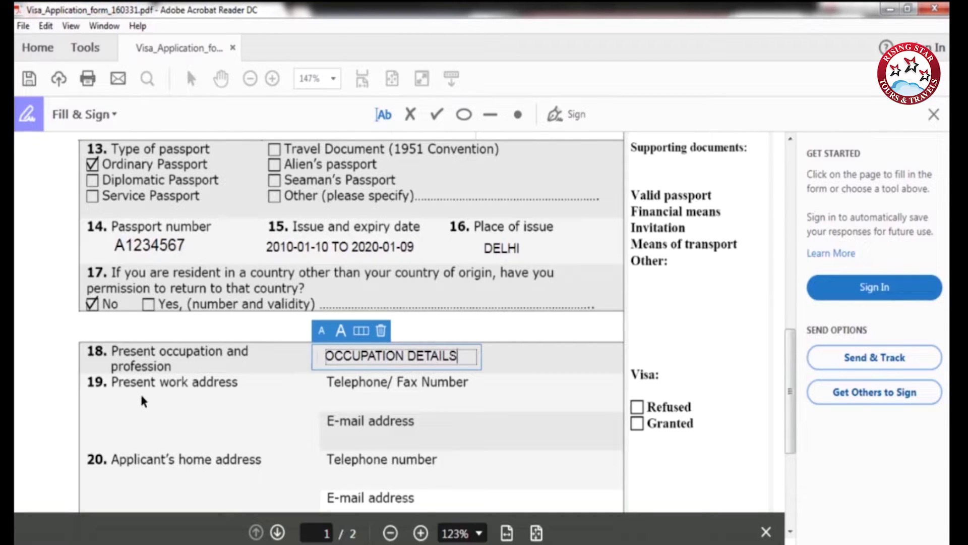
Enter the applicant's present work address in field 19.
left_click(125, 397)
left_click(119, 398)
type("ABCD 12")
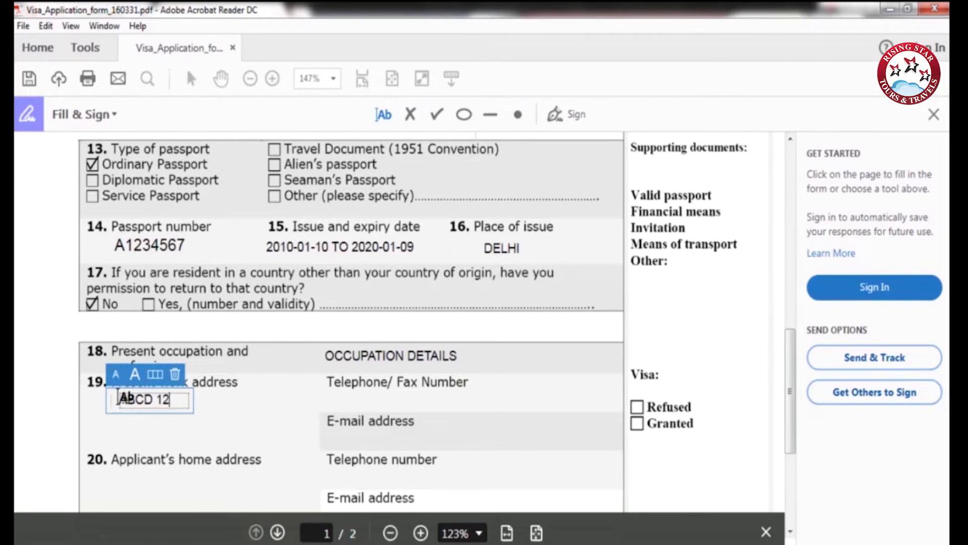
type("3")
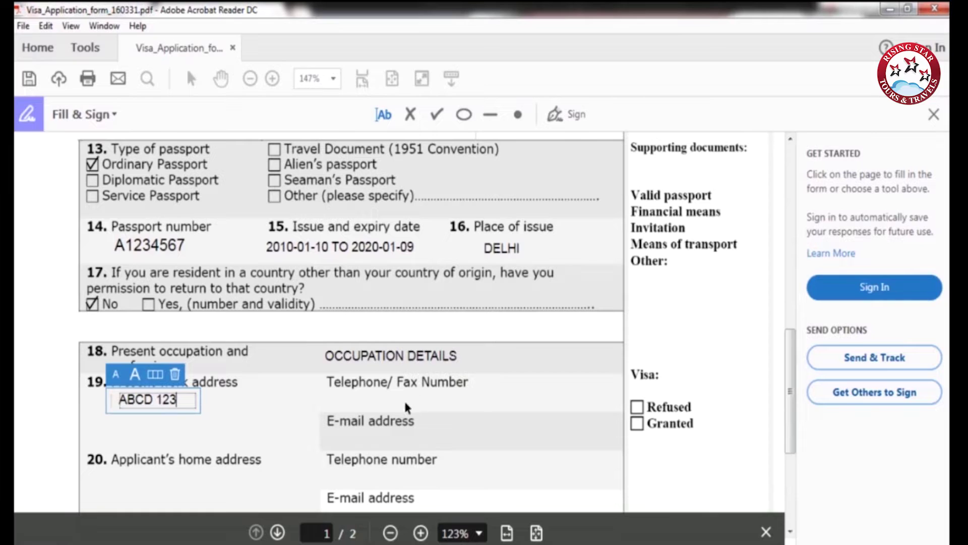
Enter the work telephone number under Telephone/ Fax Number in field 19.
left_click(356, 398)
left_click(349, 398)
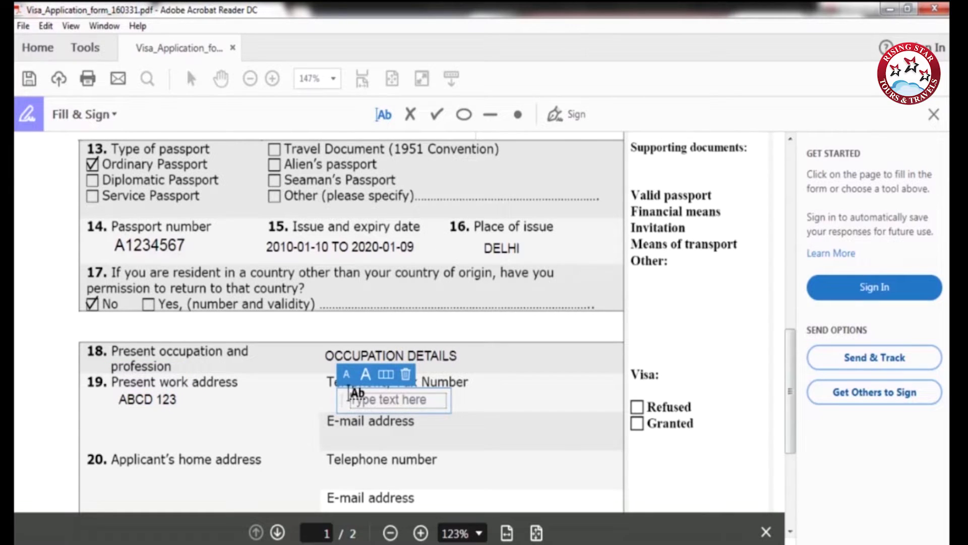
type("1234567899")
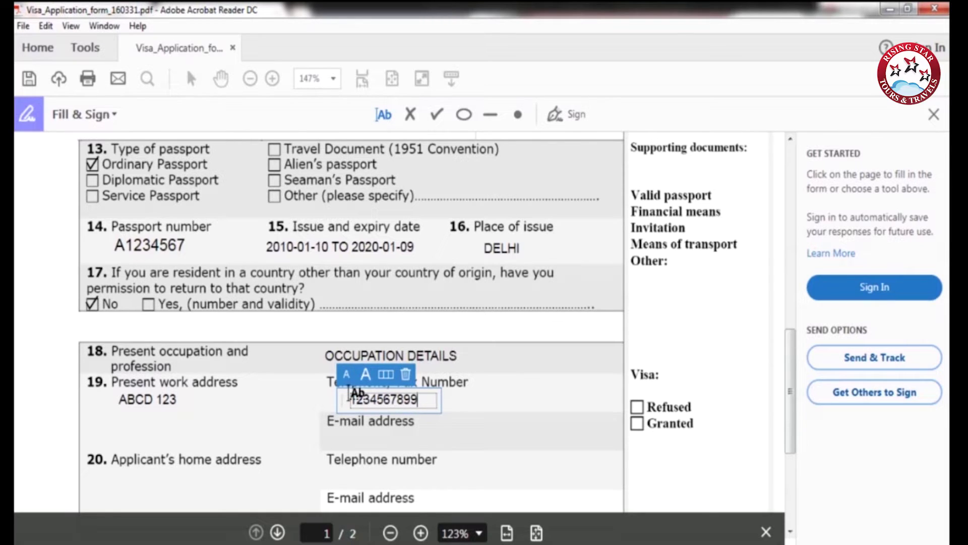
Enter the work e-mail address under E-mail address in field 19.
left_click(343, 435)
left_click(343, 437)
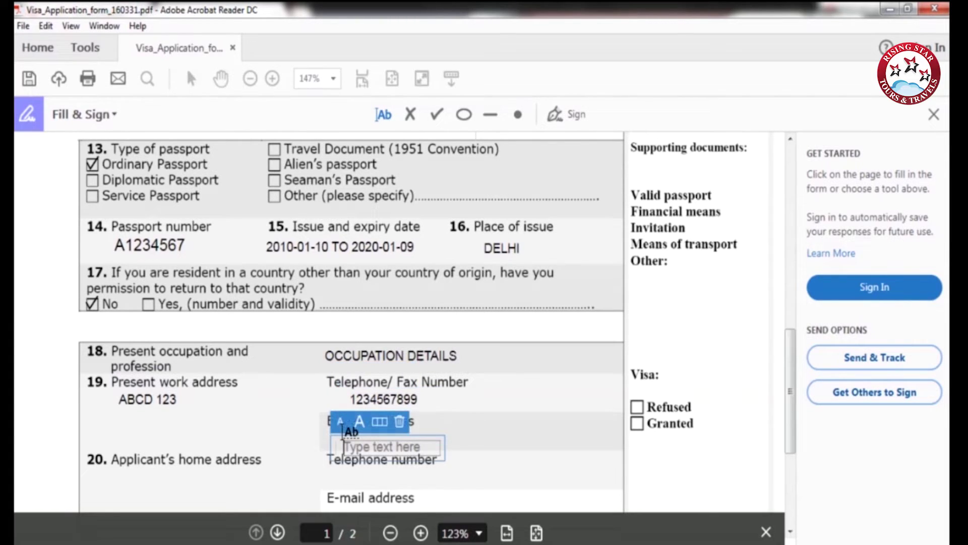
type("123@AB")
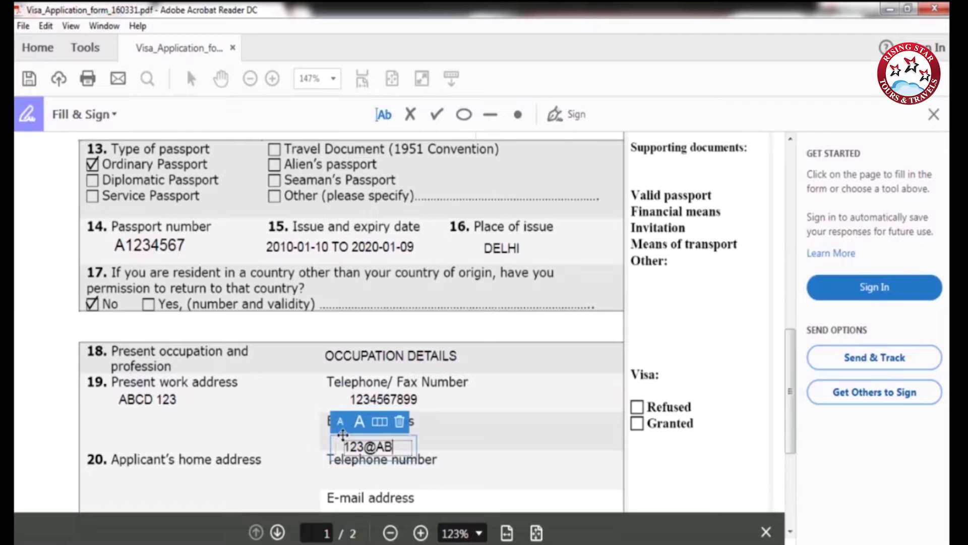
type("C.COM")
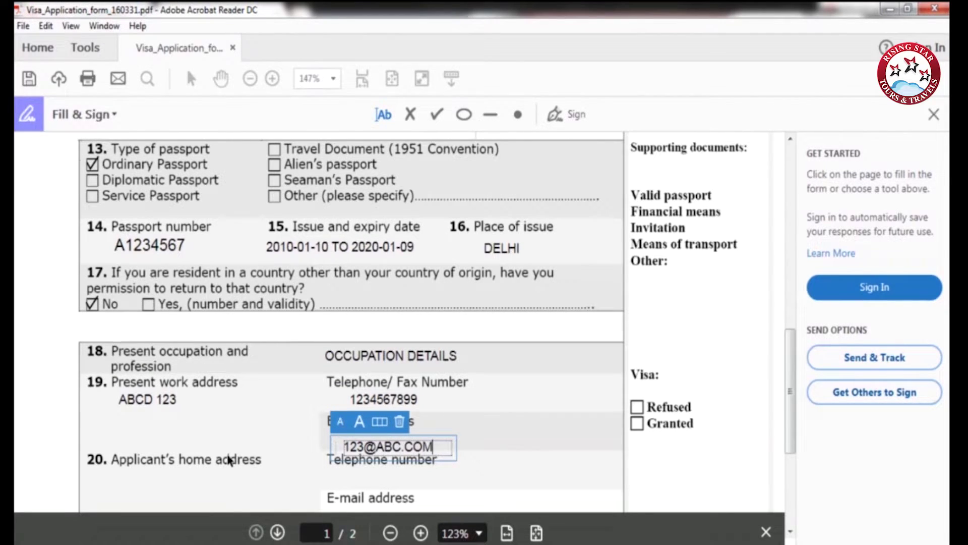
Enter YOUR HOME ADDRESS as the applicant's home address in field 20.
scroll(173, 385, "down", 3)
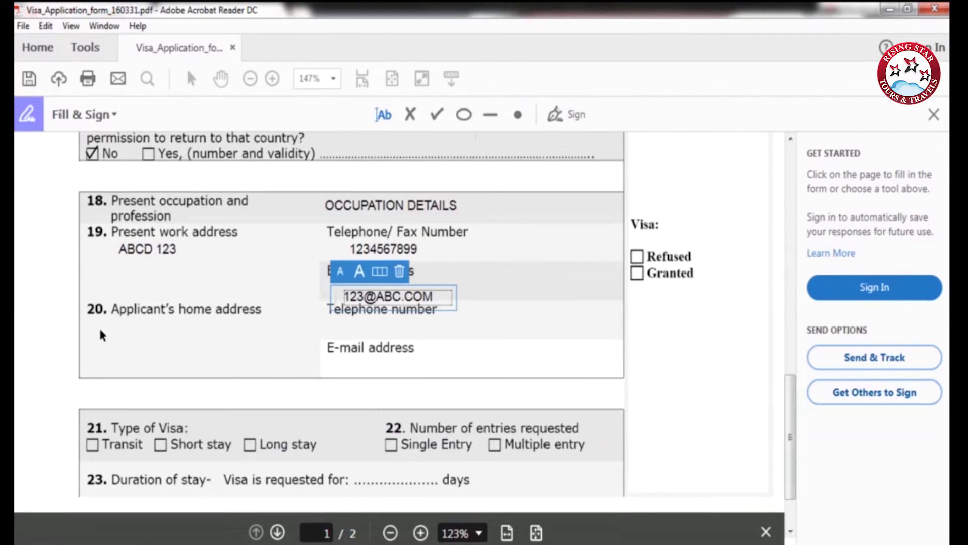
left_click(121, 340)
left_click(120, 338)
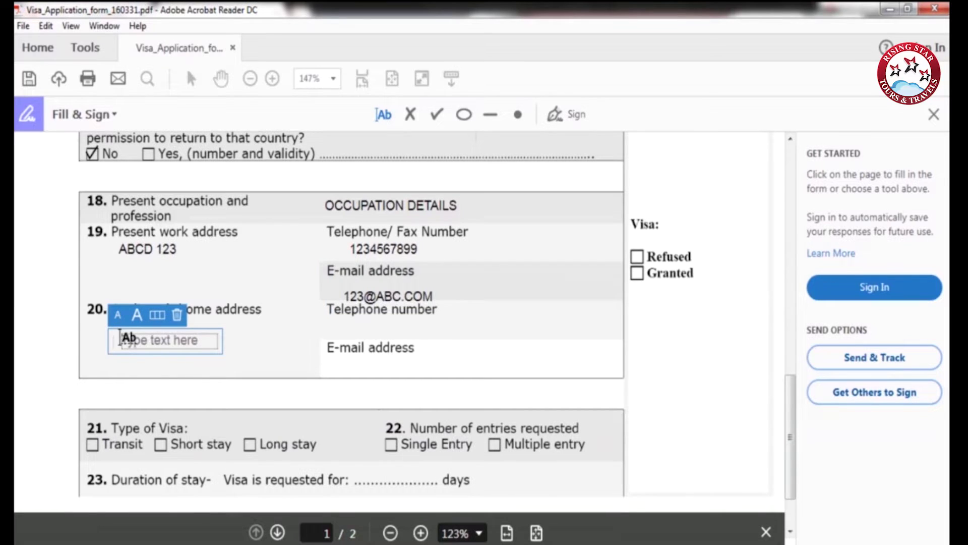
type("YOUR")
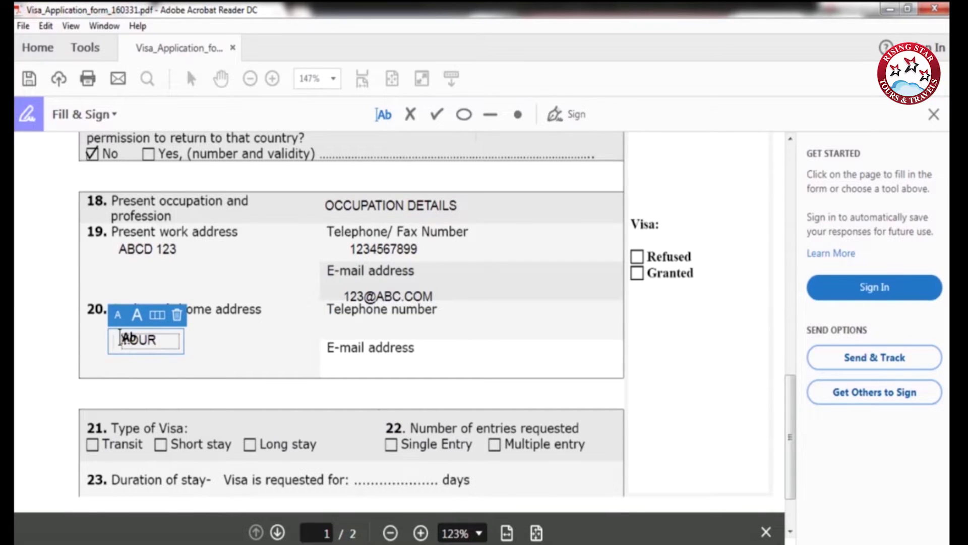
type(" HOME ADDR")
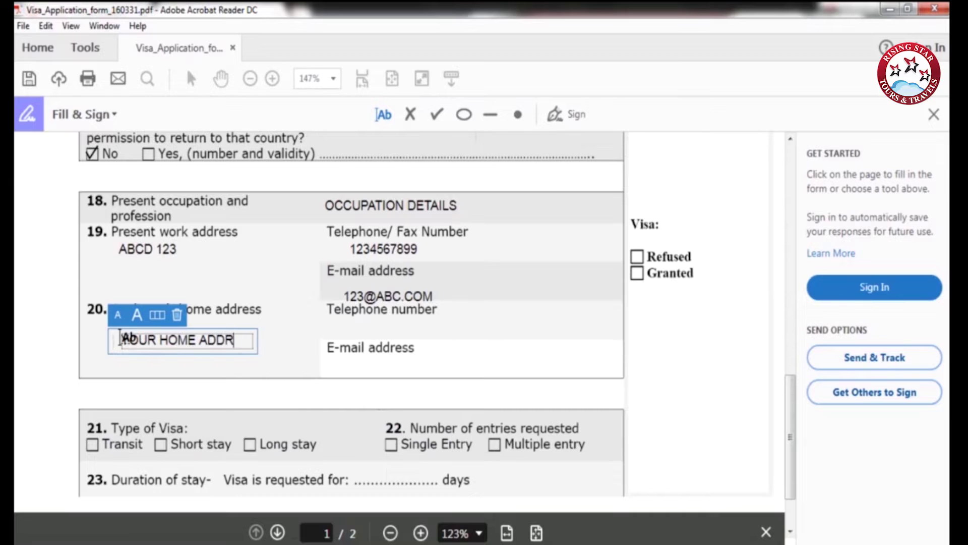
type("ESS")
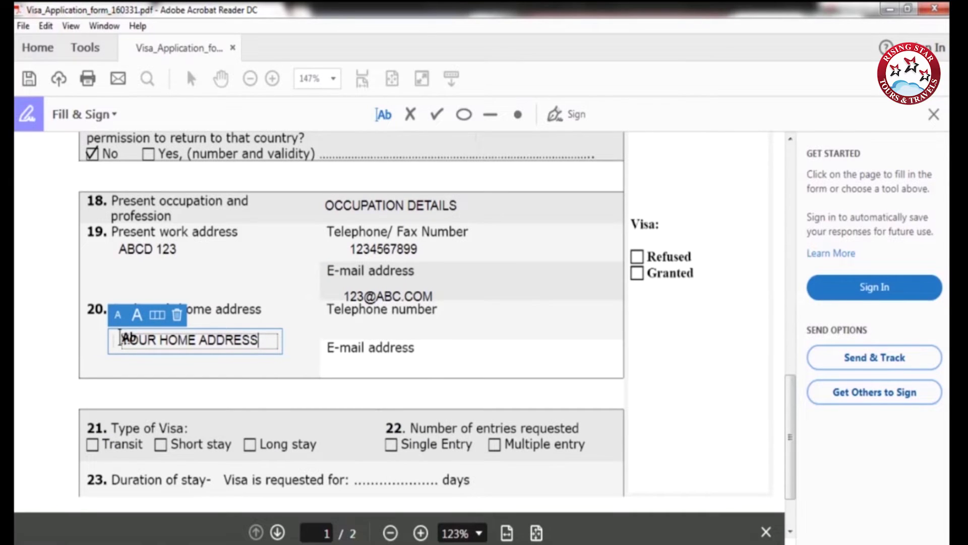
Enter the home telephone number in field 20, positioned just below the Telephone number label.
left_click(337, 330)
left_click(336, 333)
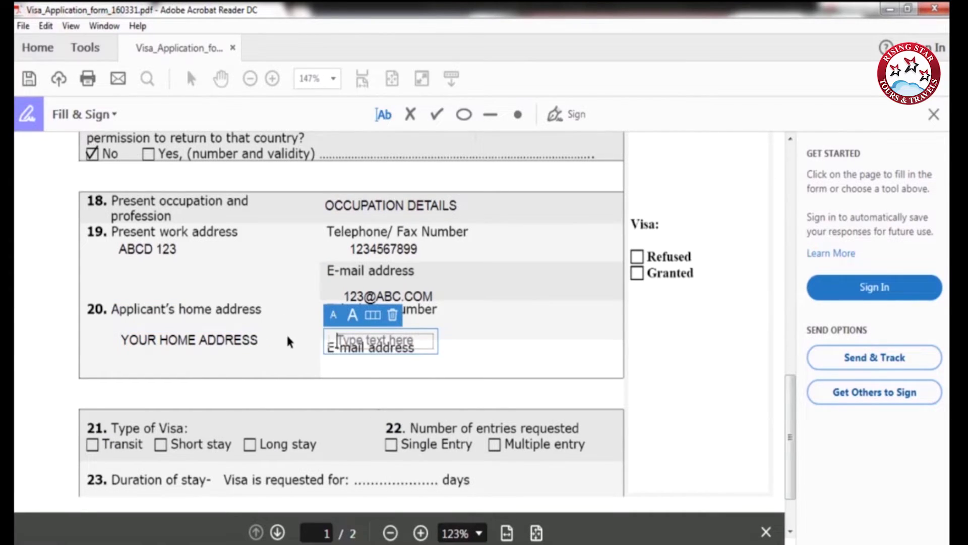
left_click_drag(332, 337, 325, 331)
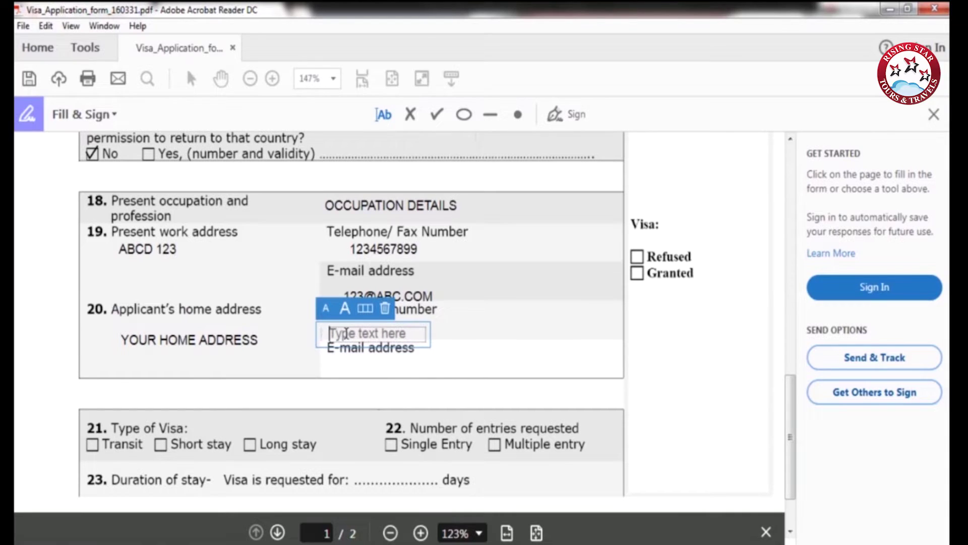
type("1234567")
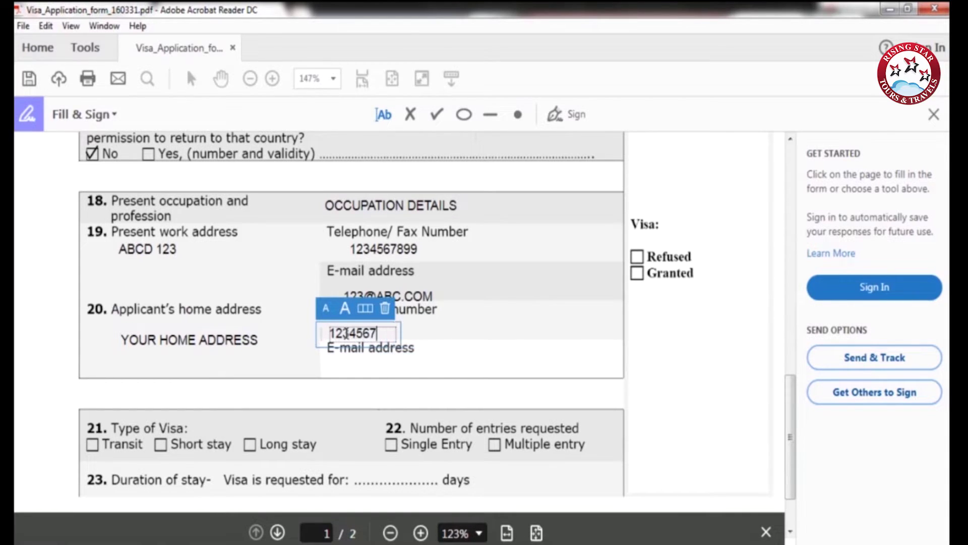
type("89")
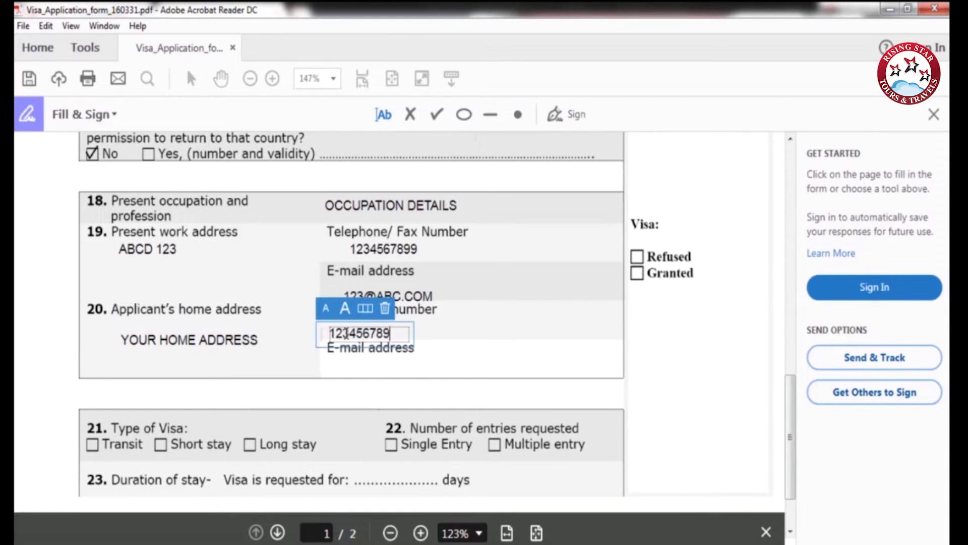
Enter the personal e-mail address under E-mail address in field 20.
left_click(339, 360)
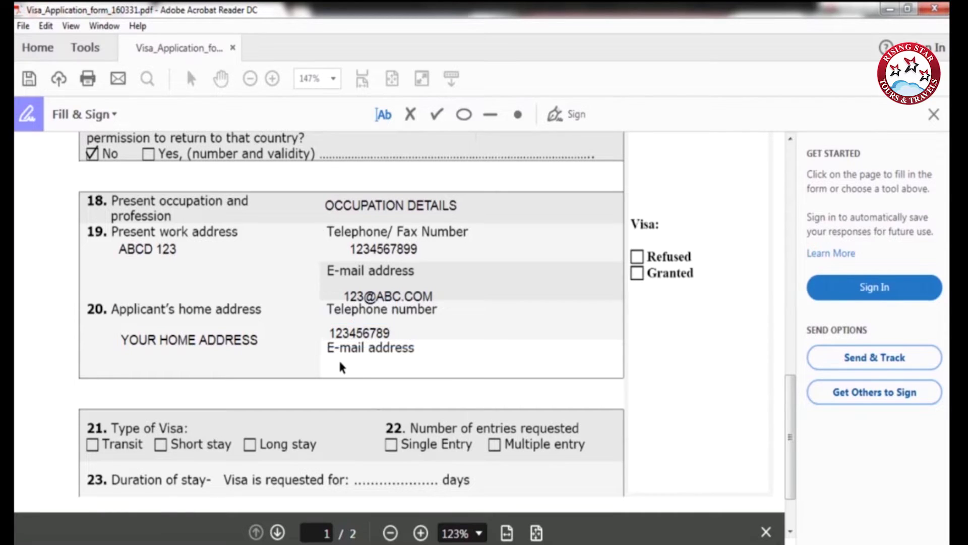
left_click(339, 360)
type("123")
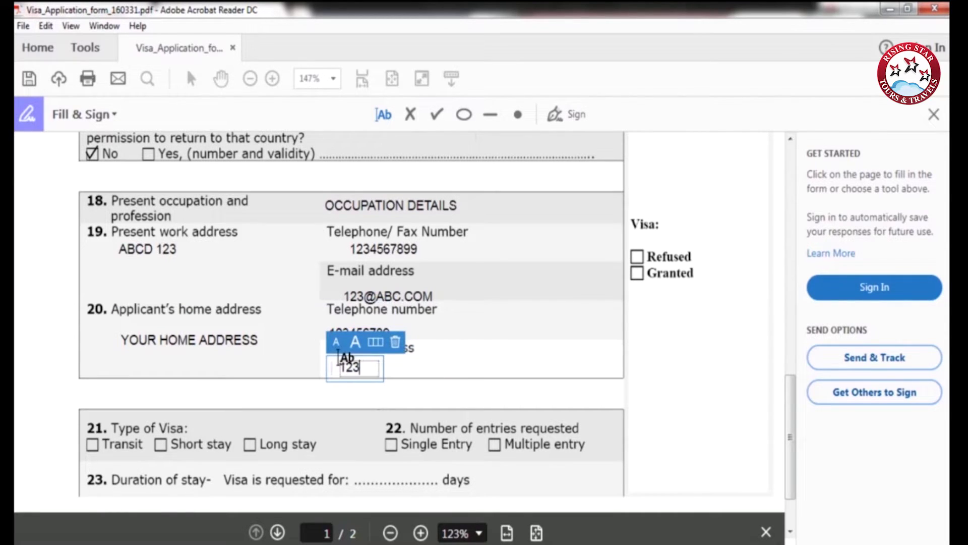
type("@ABC.COM")
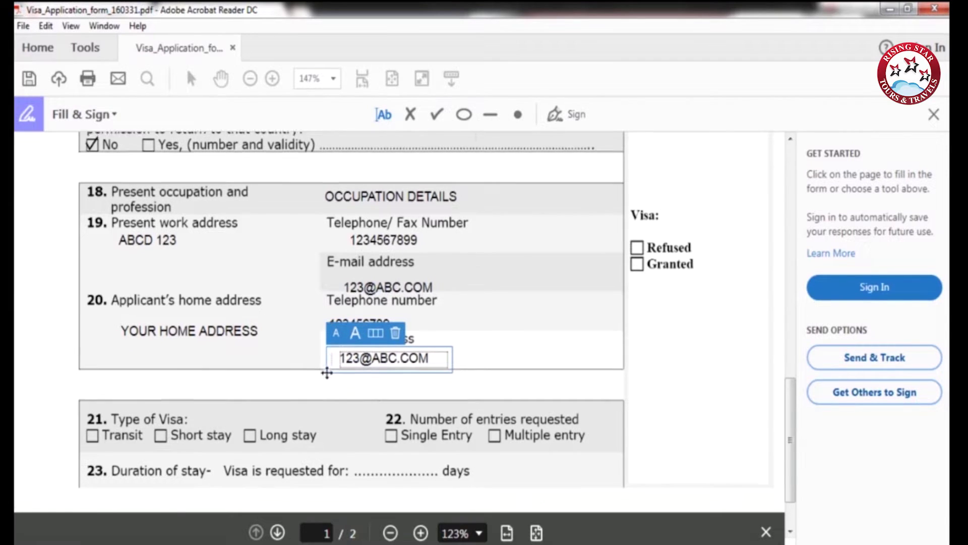
Place checkmarks in the Short stay box of field 21 and the Single Entry box of field 22.
scroll(326, 372, "down", 3)
left_click(437, 116)
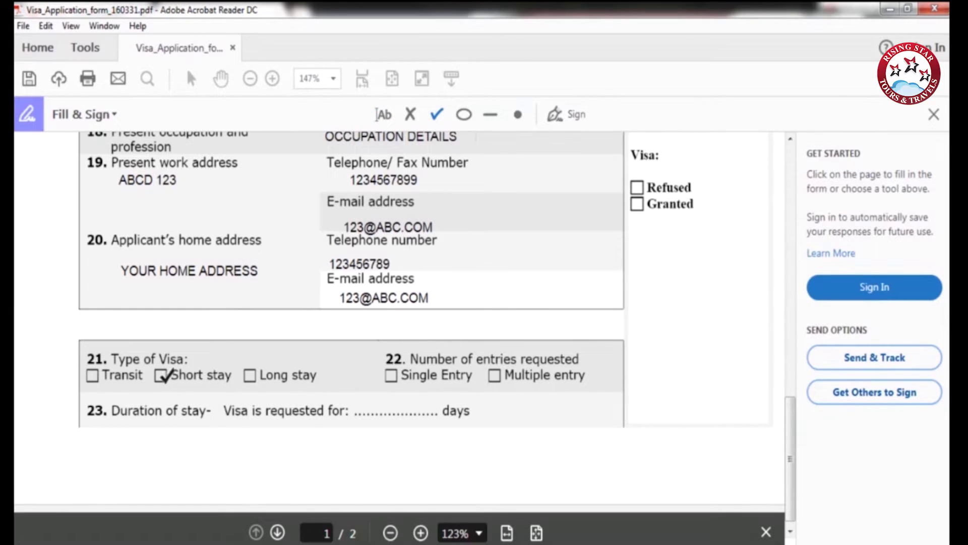
left_click(162, 374)
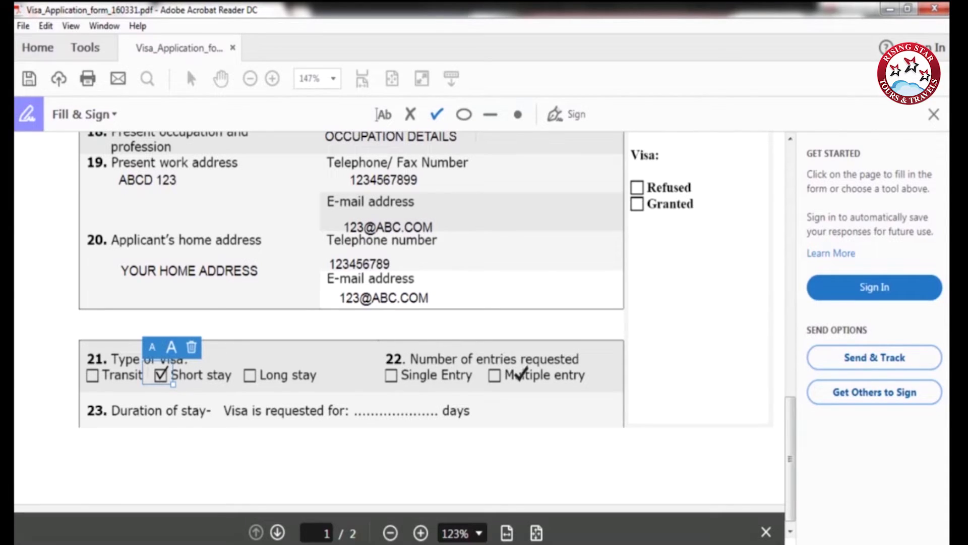
left_click(391, 375)
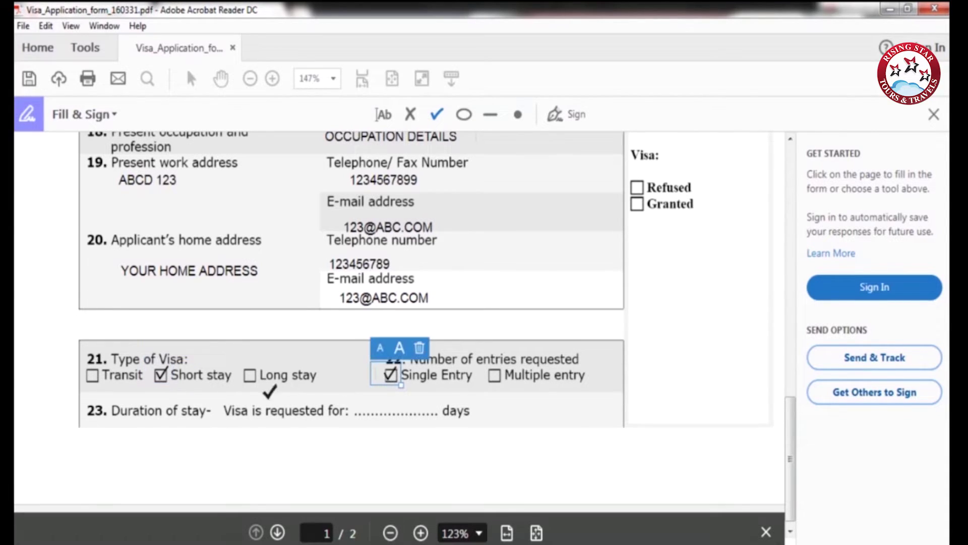
Enter 07 as the duration of stay in field 23, positioned at the end of the dotted line by "days".
left_click(377, 115)
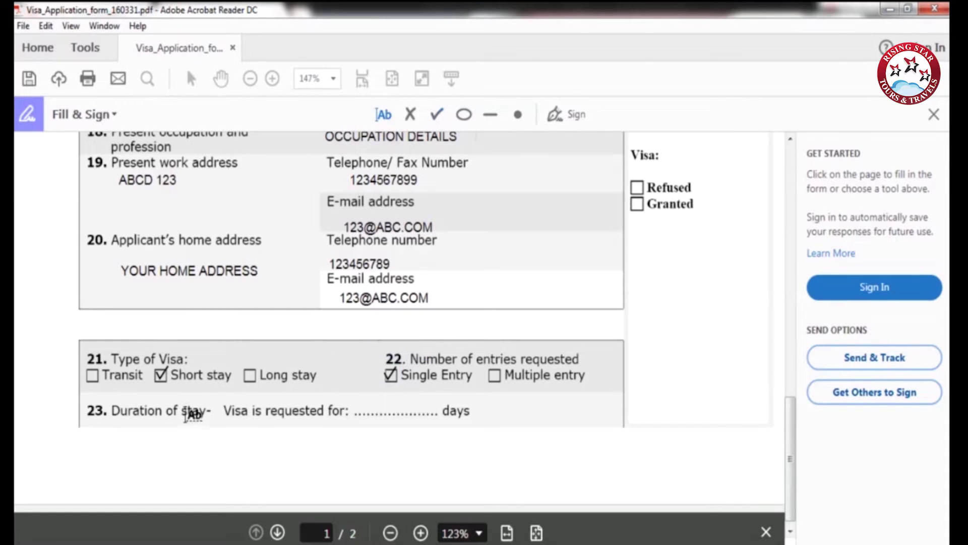
left_click(356, 405)
type("07")
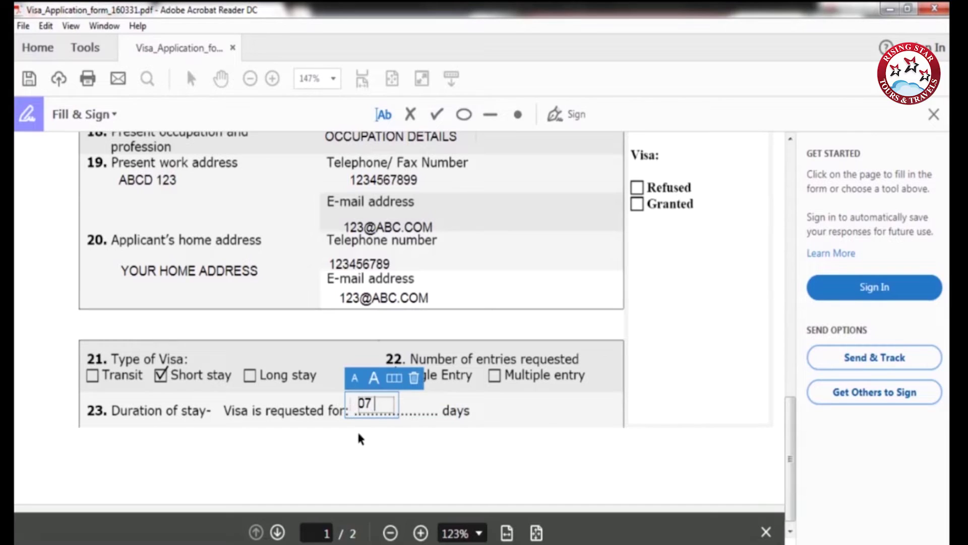
scroll(471, 467, "down", 1)
left_click_drag(347, 384, 412, 392)
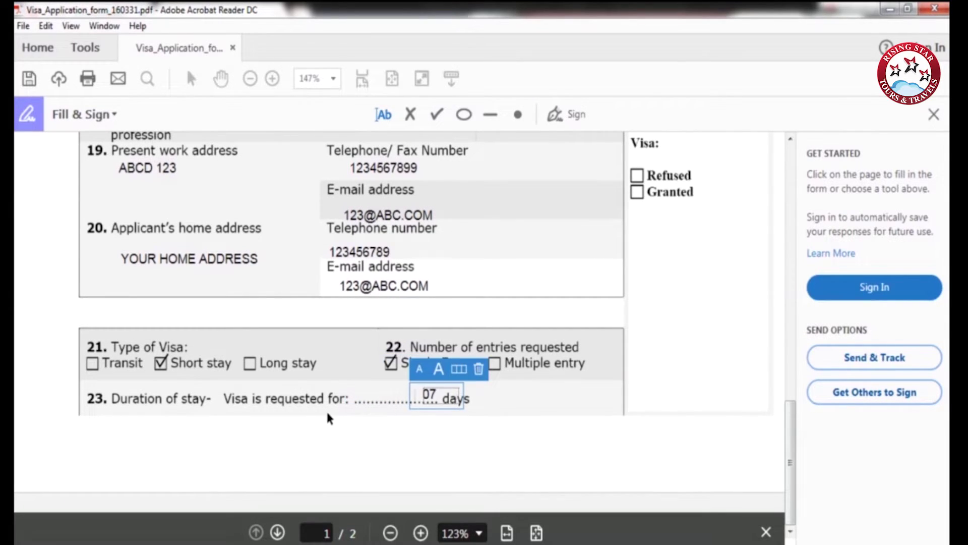
On page 2, place checkmarks in the No boxes of fields 24 and 25 and the Tourism box of field 27.
left_click(276, 534)
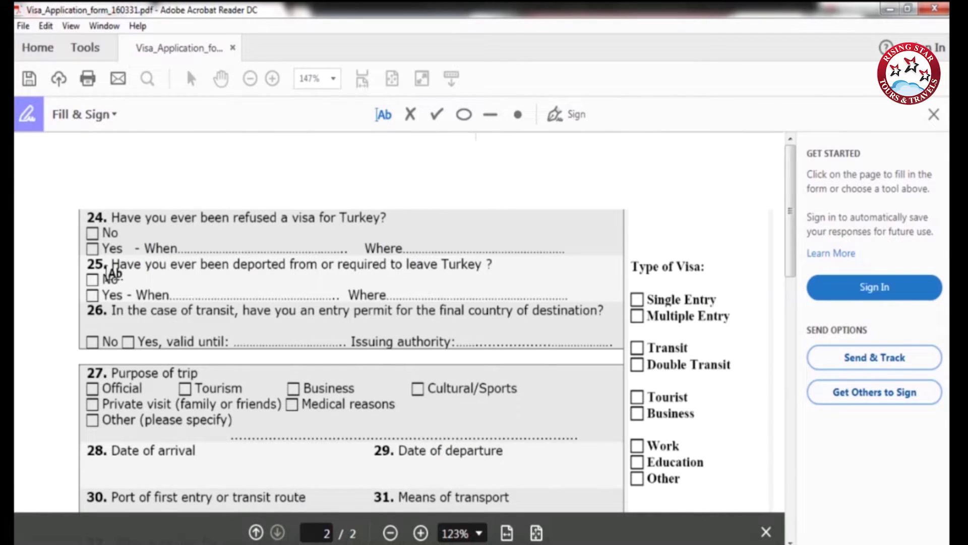
left_click(435, 115)
left_click(95, 232)
left_click(91, 230)
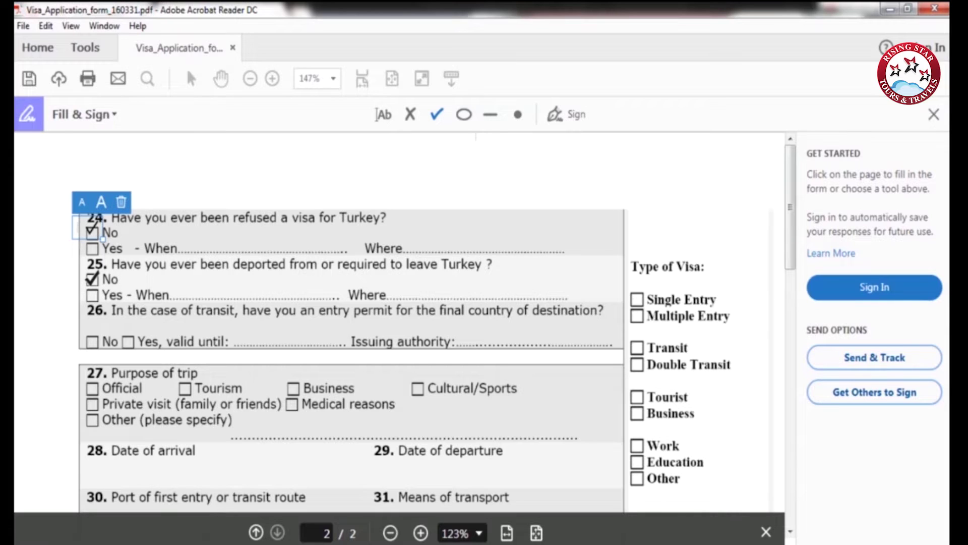
left_click(92, 279)
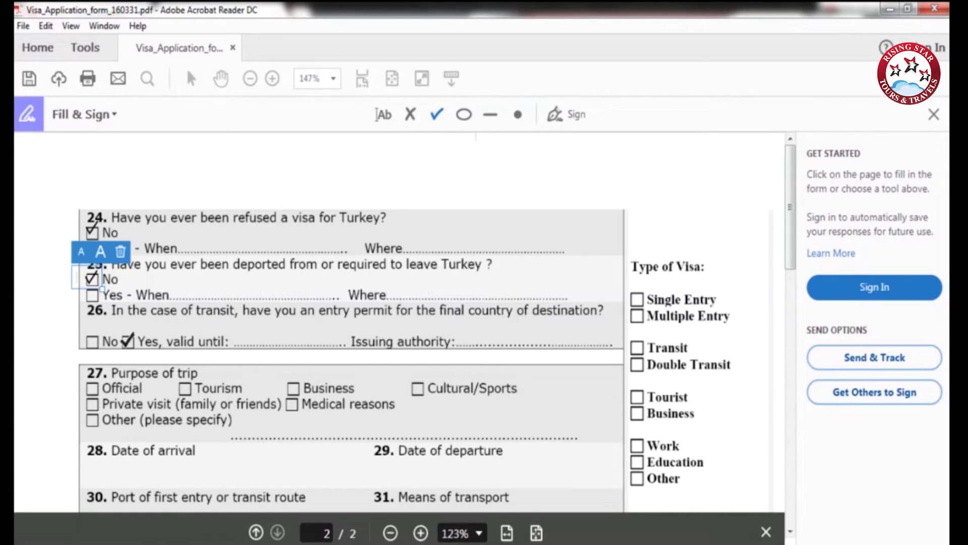
scroll(164, 355, "down", 3)
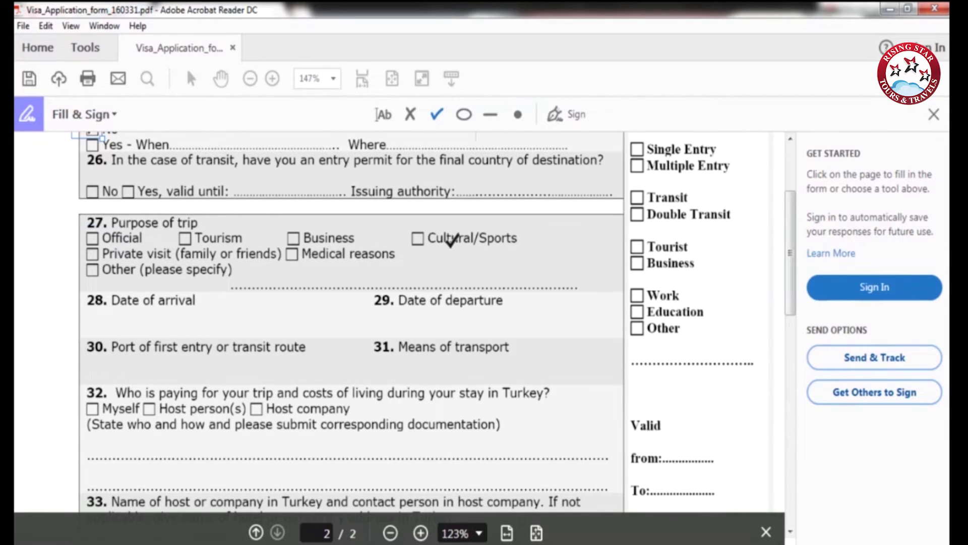
left_click(186, 235)
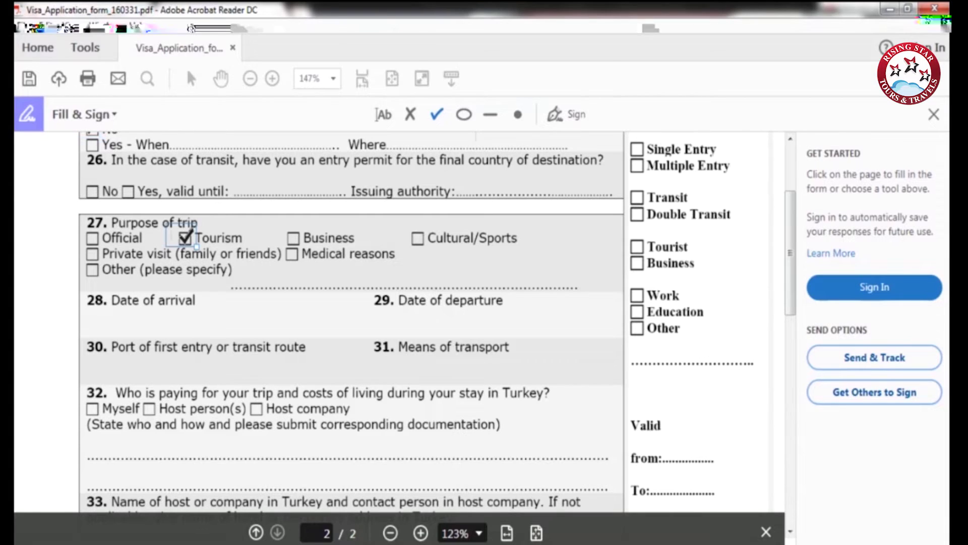
Enter YYYY/MM/DD as the date of arrival in field 28.
left_click(387, 119)
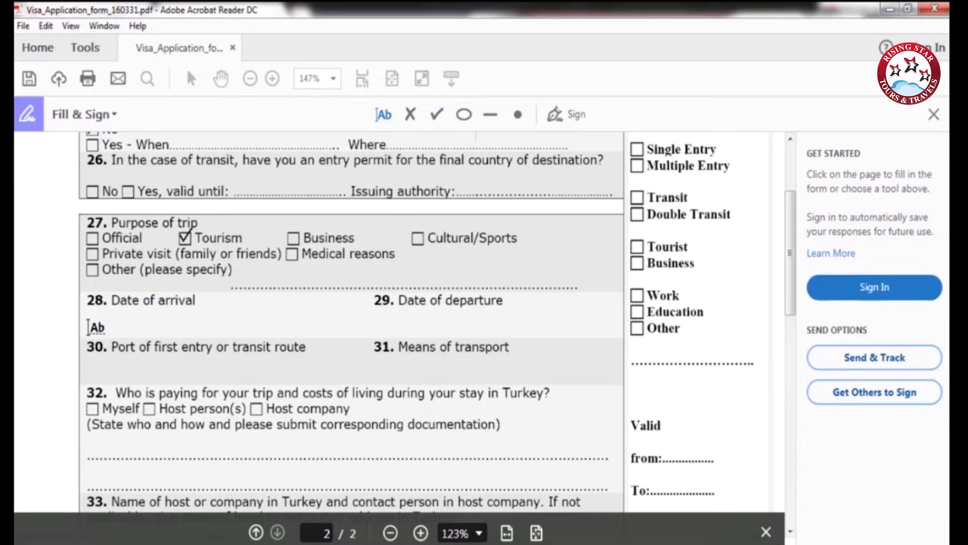
left_click(116, 320)
left_click_drag(107, 342, 101, 328)
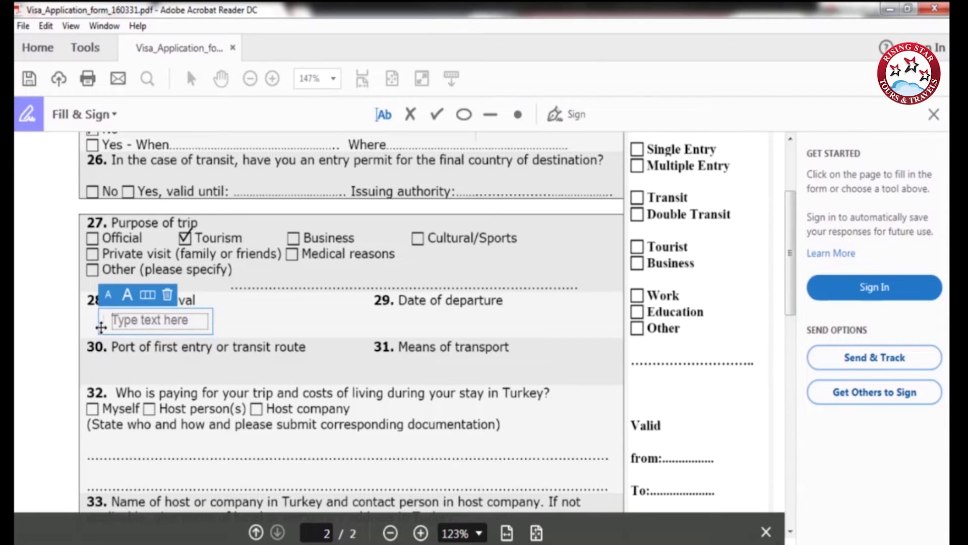
type("YYYY/MM")
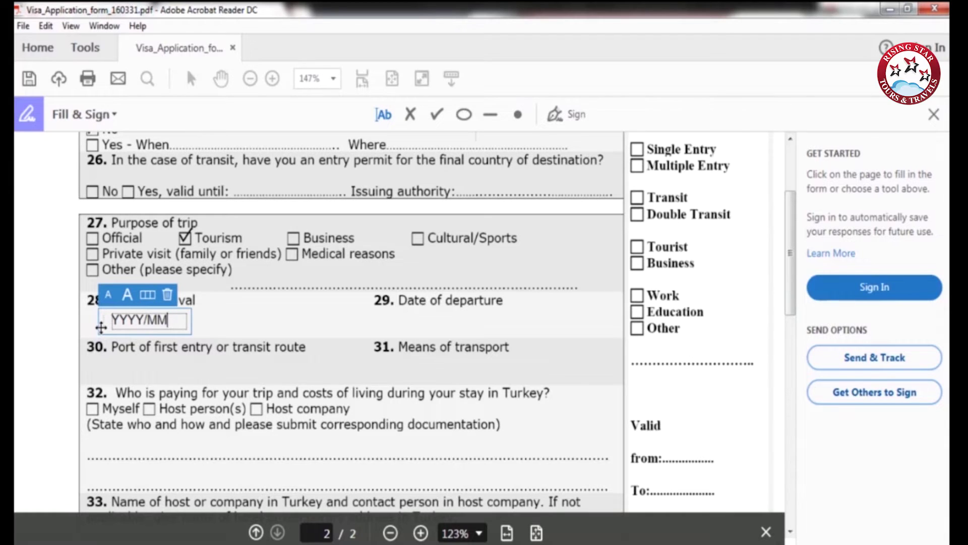
type("/DD")
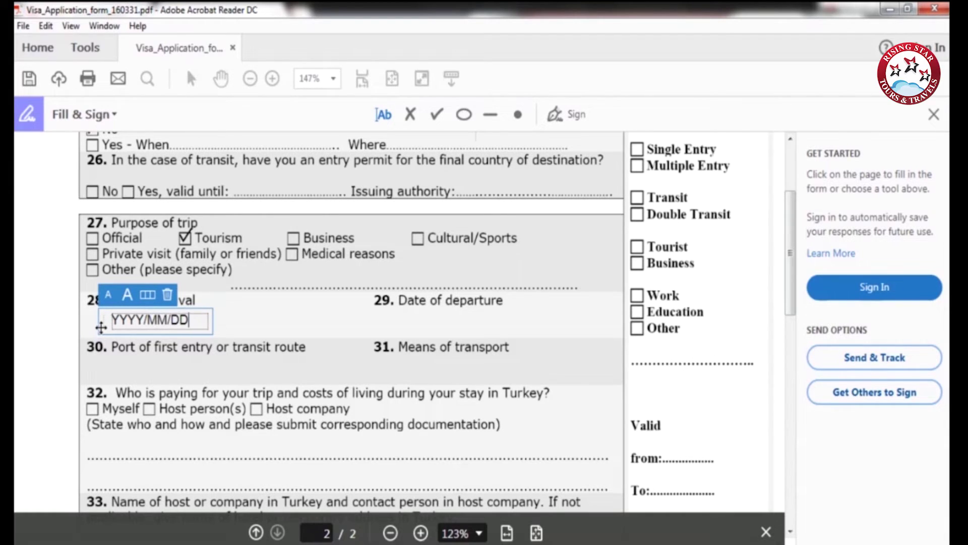
Enter YYYY/MM/DD as the date of departure in field 29.
left_click(406, 317)
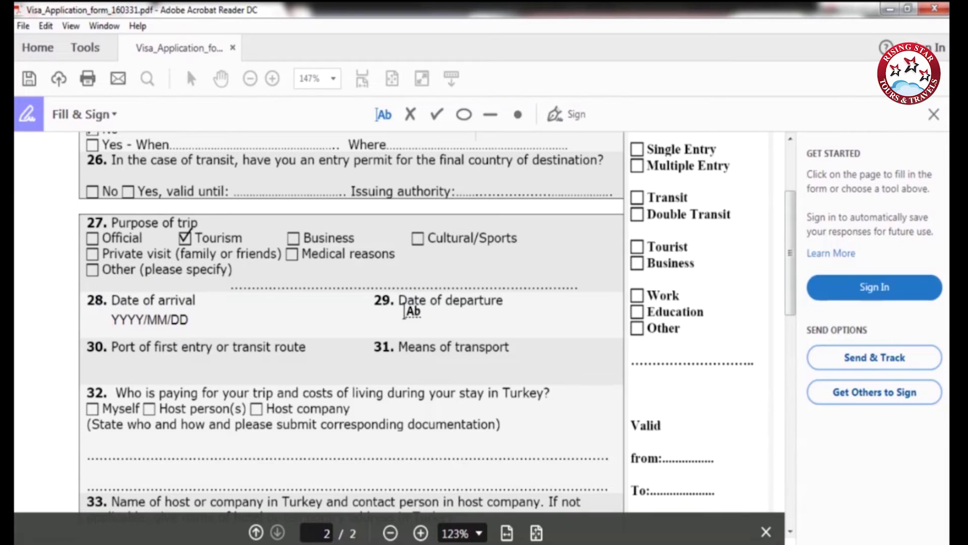
left_click(406, 316)
type("YYY")
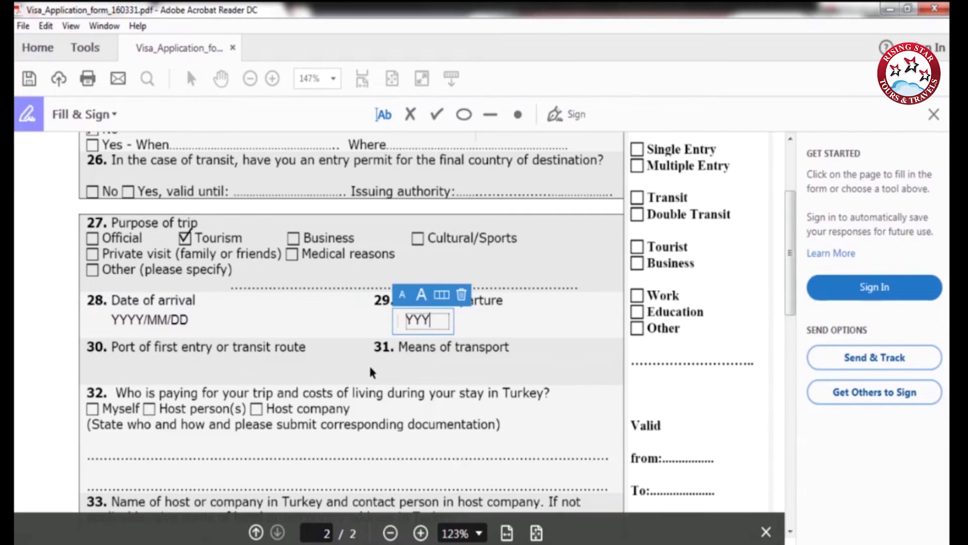
type("Y/MM")
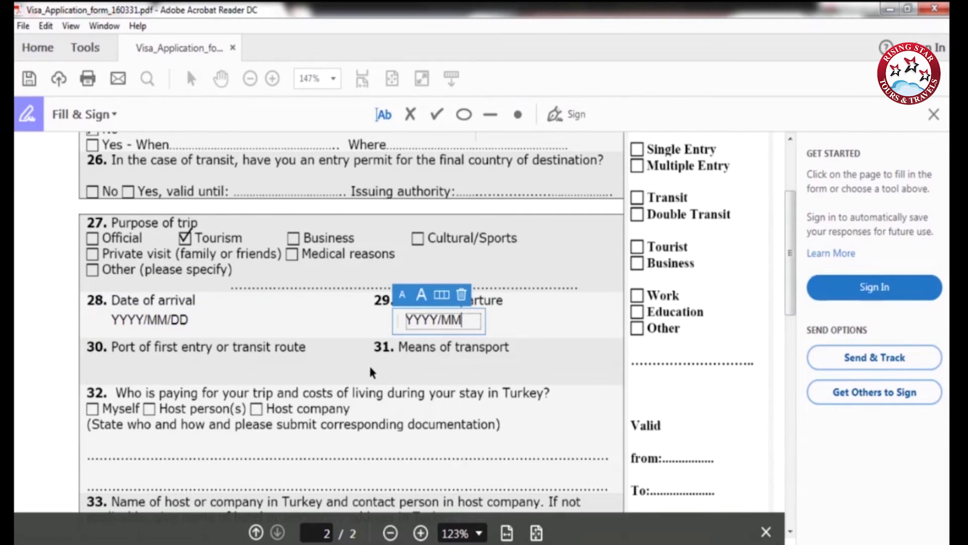
type("/DD")
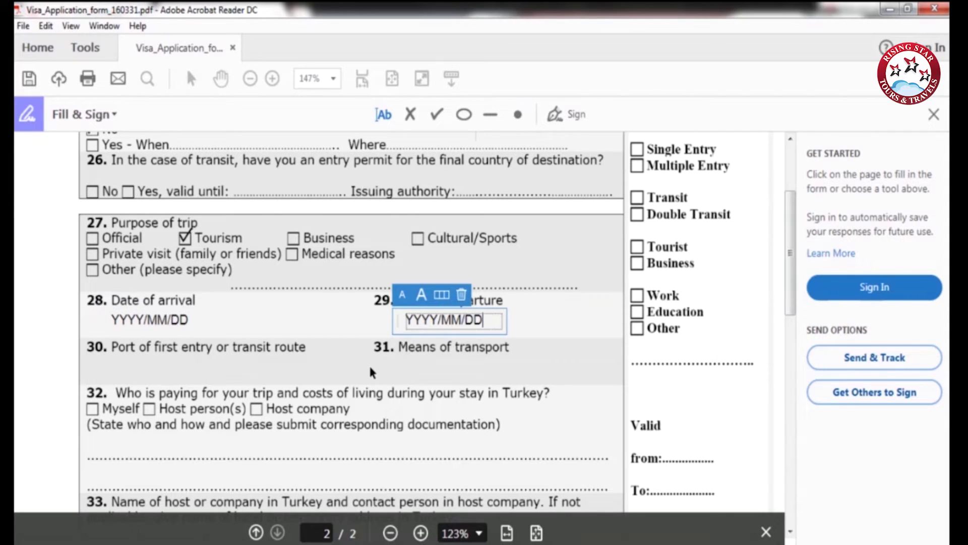
Enter ABCD as the port of first entry or transit route in field 30, positioned just below the field's label.
left_click(127, 372)
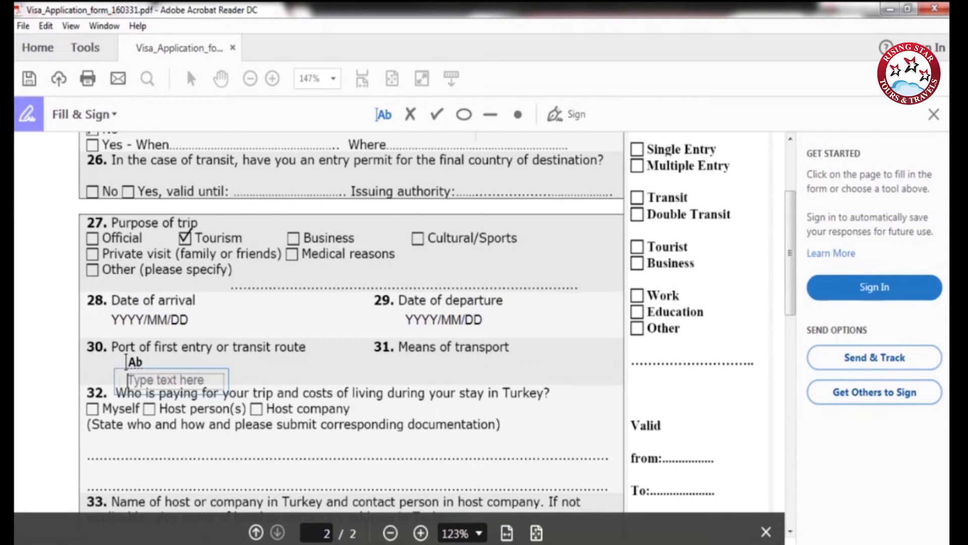
left_click_drag(117, 378, 120, 367)
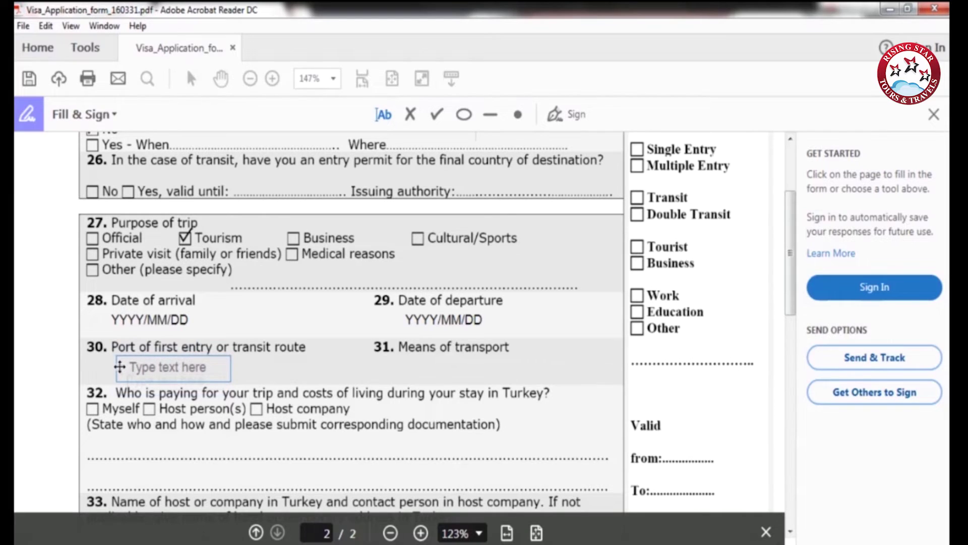
left_click(137, 373)
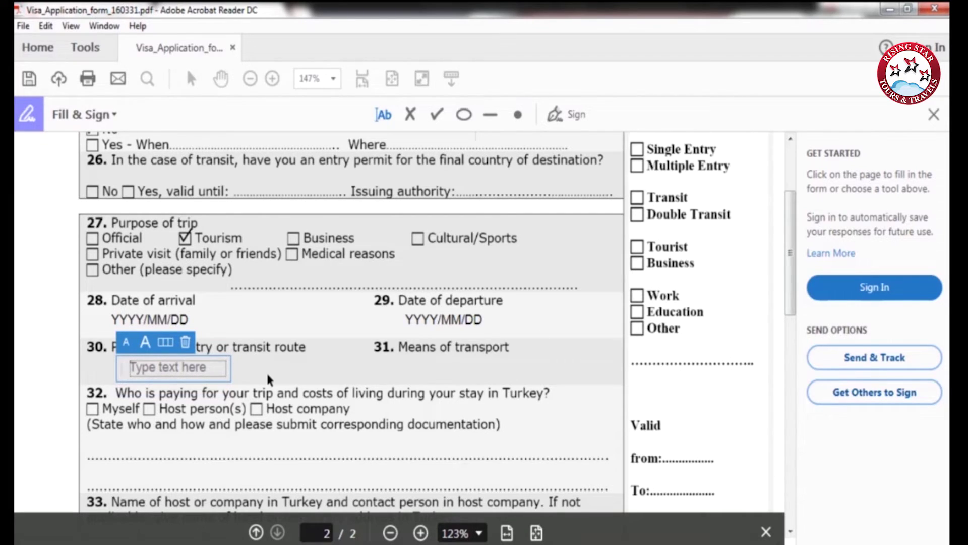
type("ABCD")
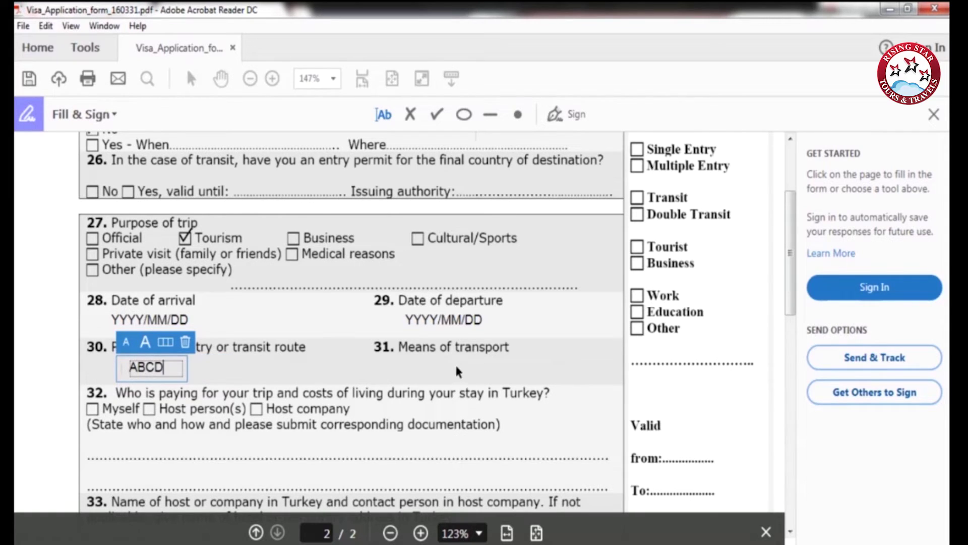
Enter BY AIR as the means of transport in field 31.
left_click(420, 361)
left_click(420, 360)
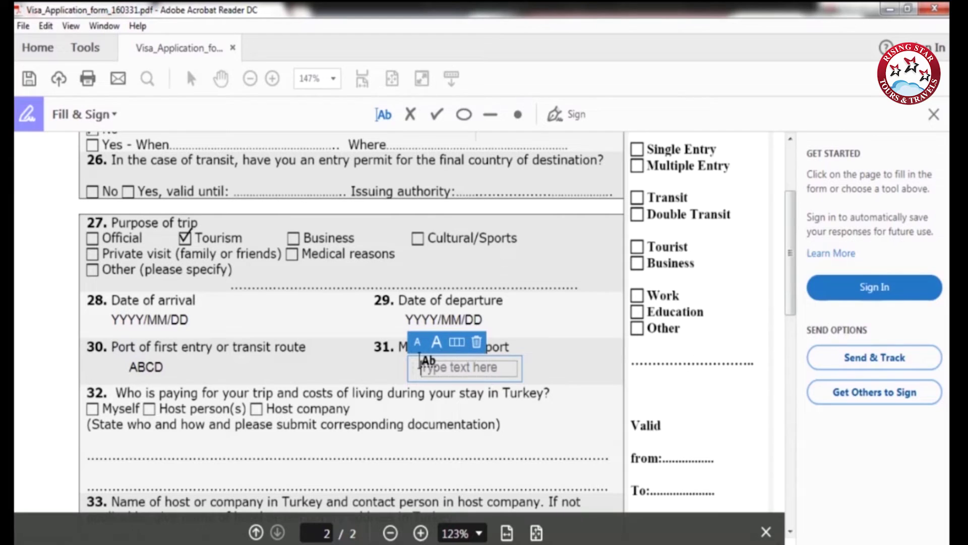
type("BY AIR")
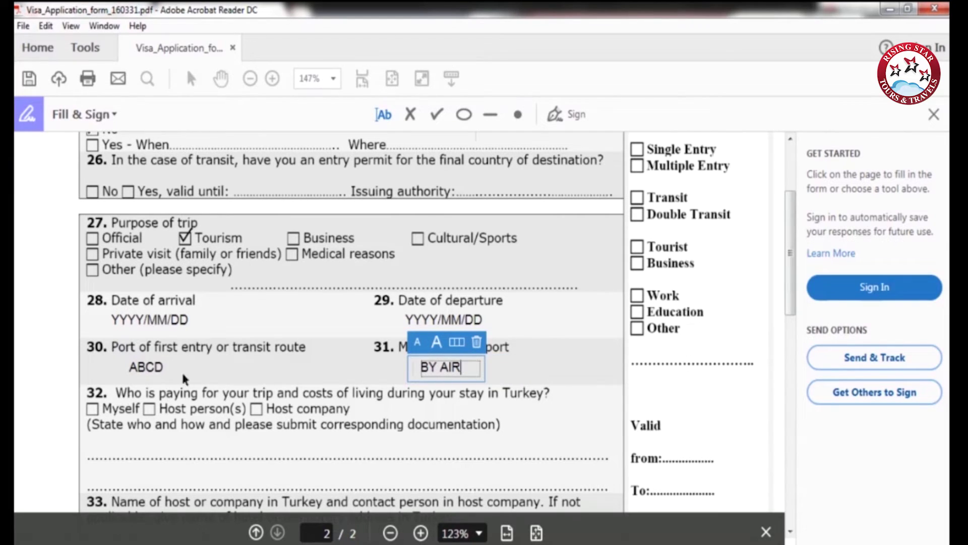
Place a checkmark in the Myself box of field 32 for who is paying for the trip.
left_click(437, 112)
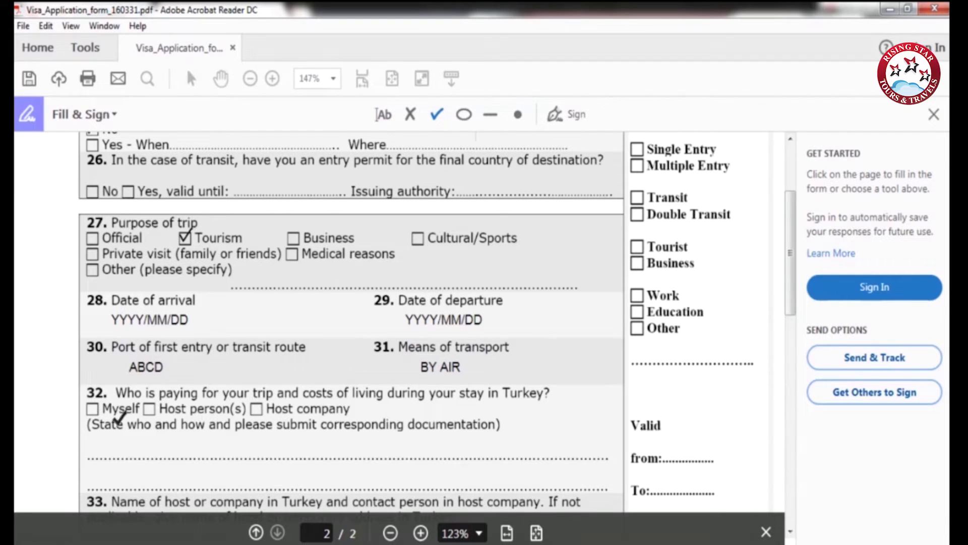
left_click(93, 407)
scroll(222, 401, "down", 3)
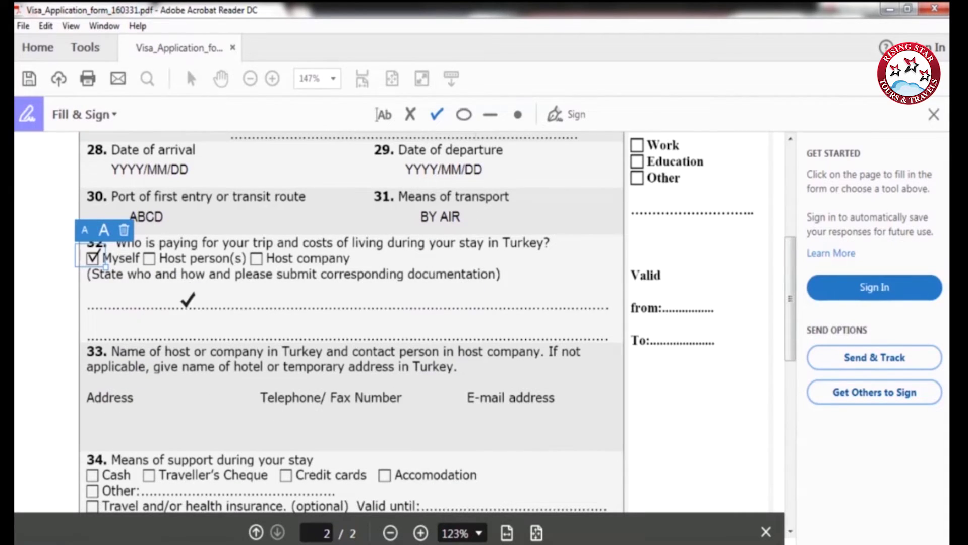
Enter YOUR HOTEL NAME AND ADDRESS under Address in field 33.
left_click(386, 118)
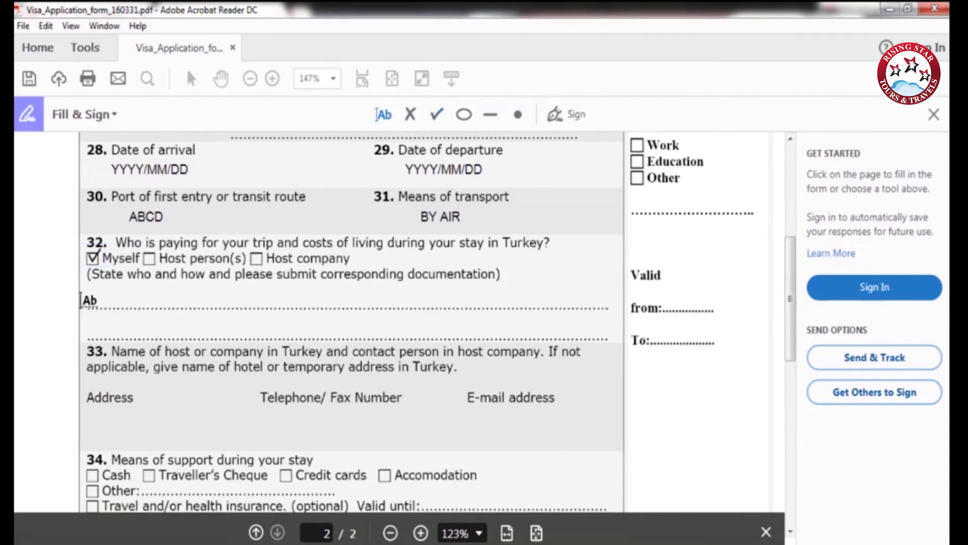
scroll(162, 379, "down", 3)
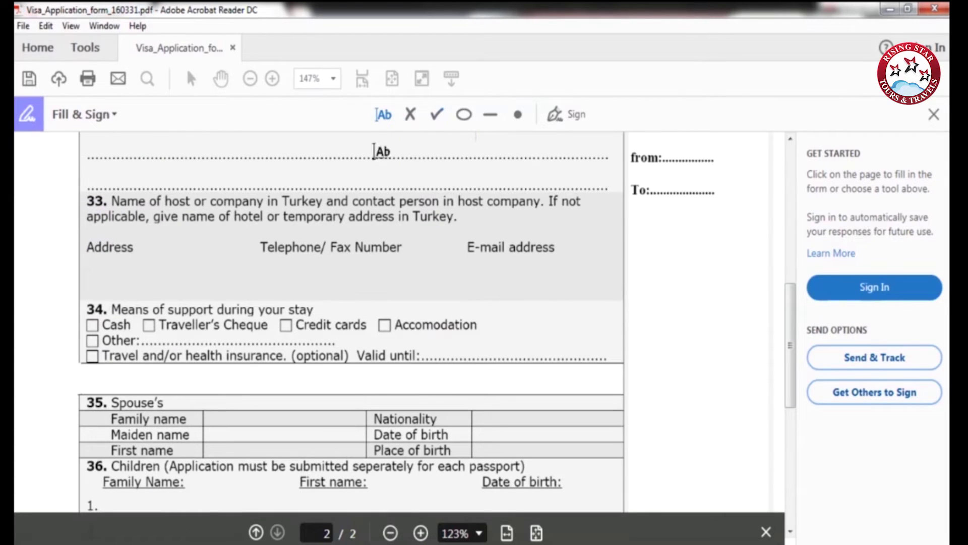
scroll(152, 287, "up", 3)
scroll(207, 322, "up", 3)
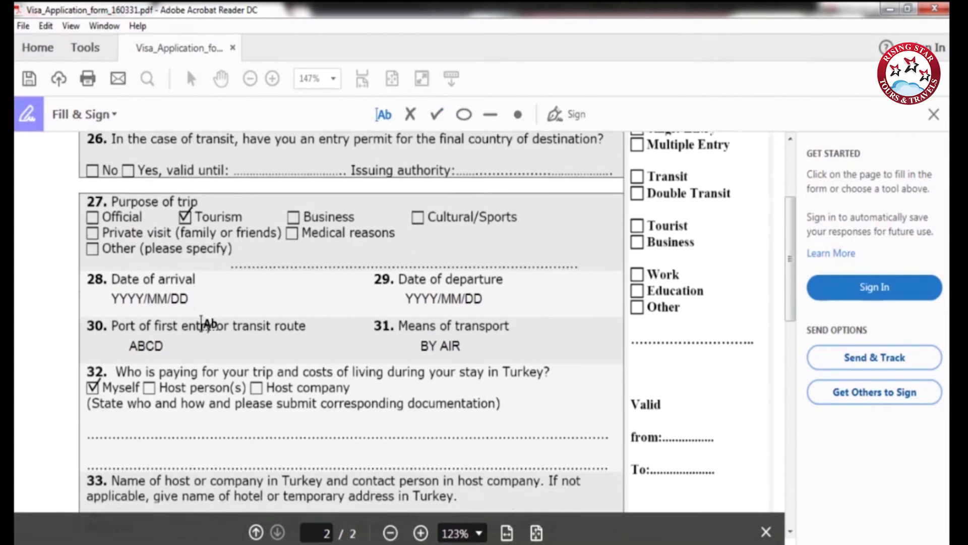
scroll(202, 323, "down", 5)
scroll(189, 339, "up", 3)
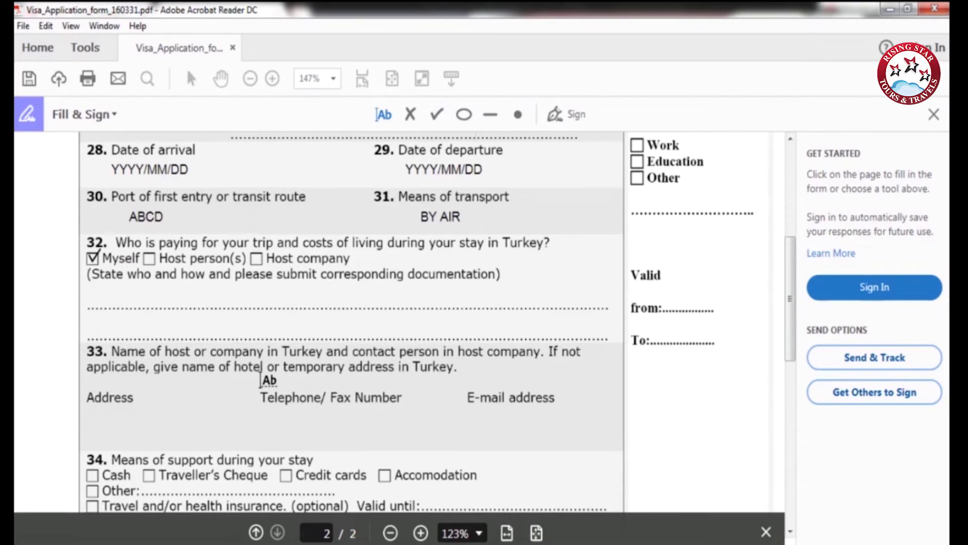
left_click(113, 426)
type("YOUR HOTEL NAME A")
type("N")
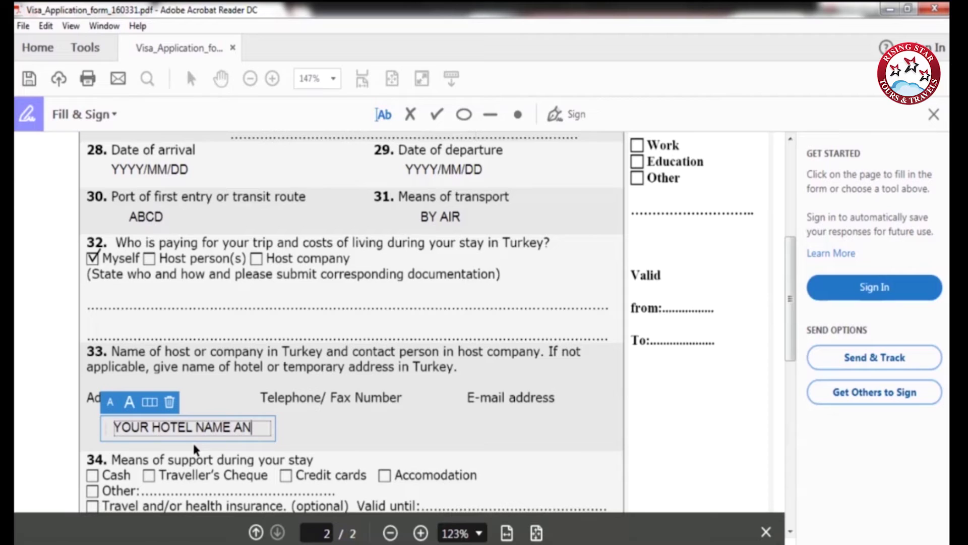
type("D ADDRESS")
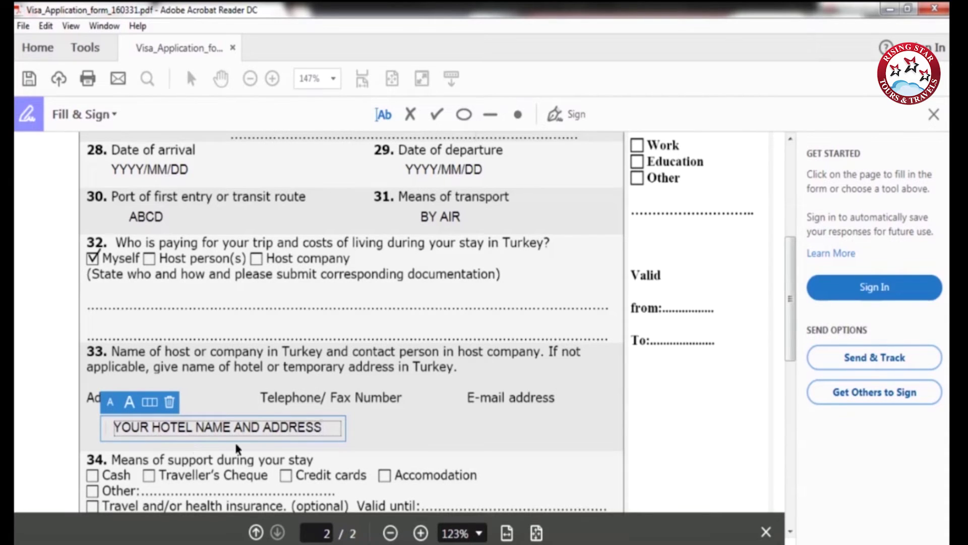
Place checkmarks in the Cash, Credit cards, Accomodation and Travel and/or health insurance boxes of field 34.
left_click(437, 115)
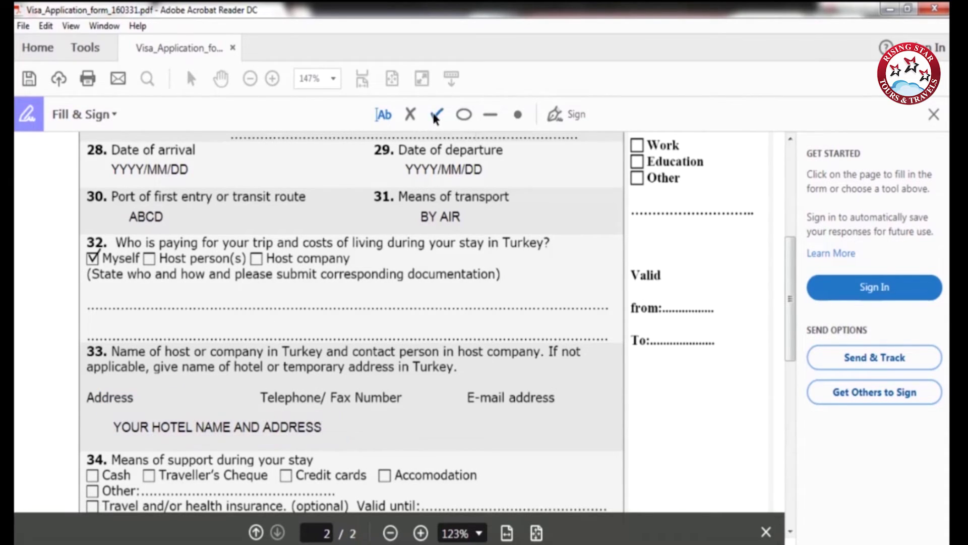
scroll(249, 335, "down", 3)
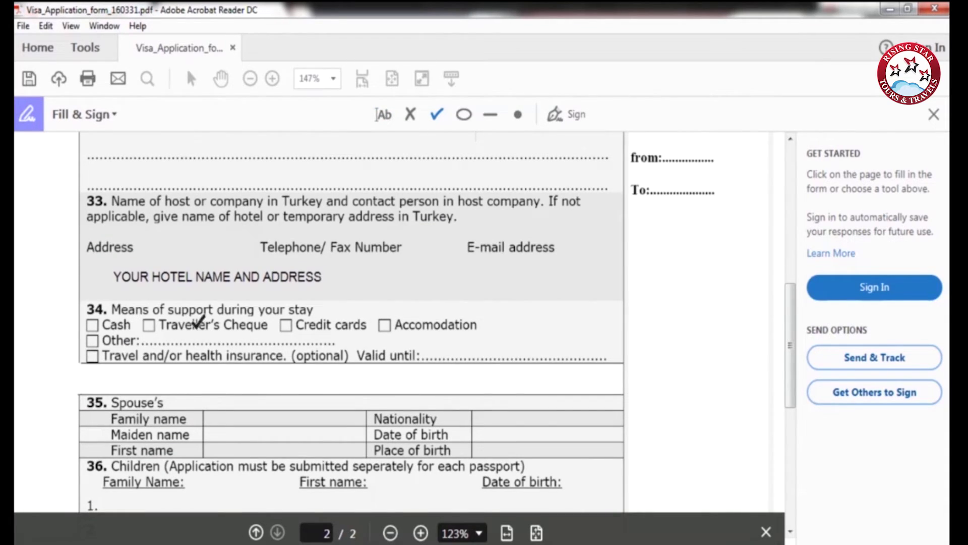
left_click(285, 325)
left_click(92, 324)
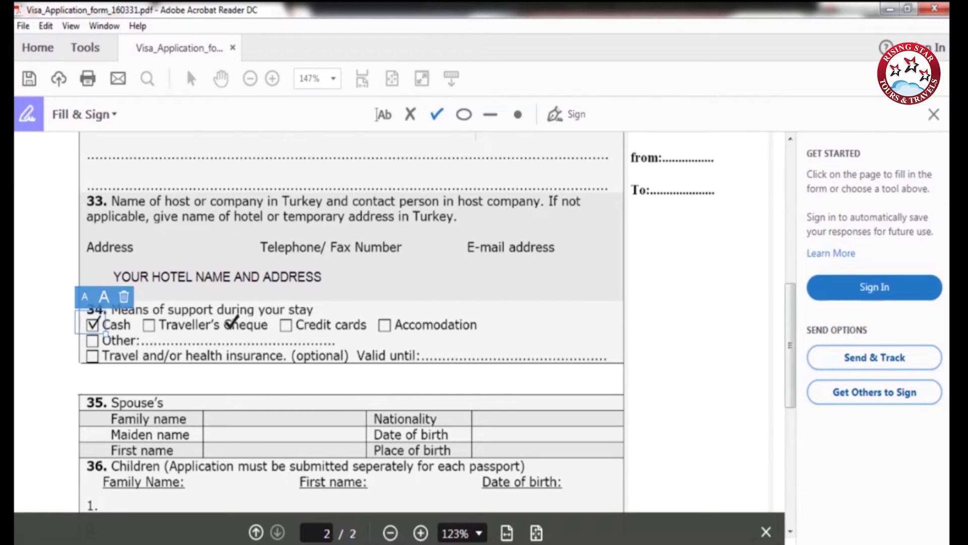
left_click(286, 324)
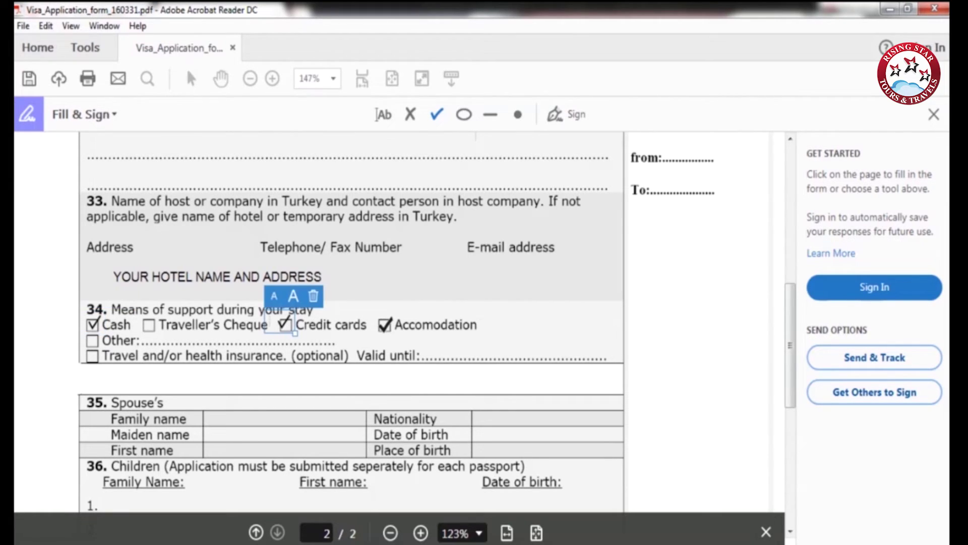
left_click(385, 325)
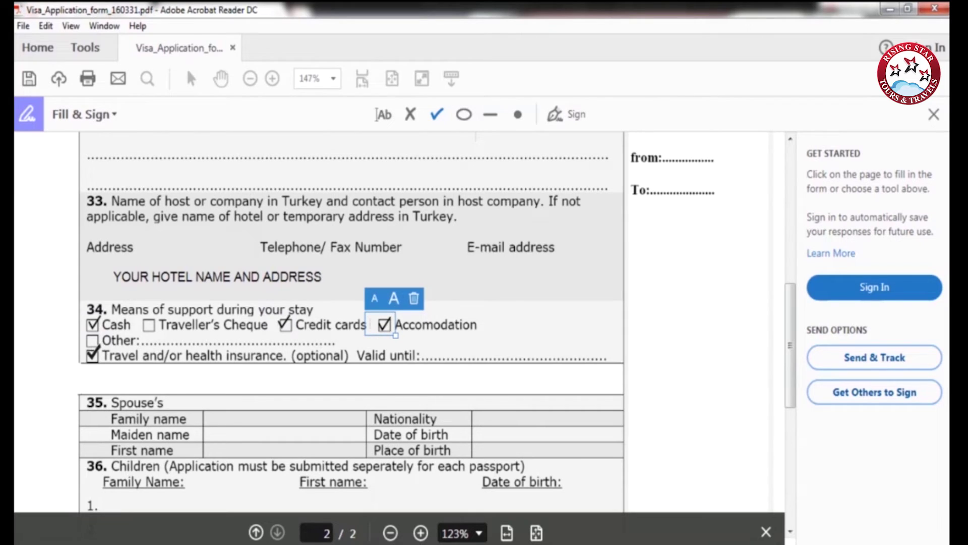
left_click(92, 355)
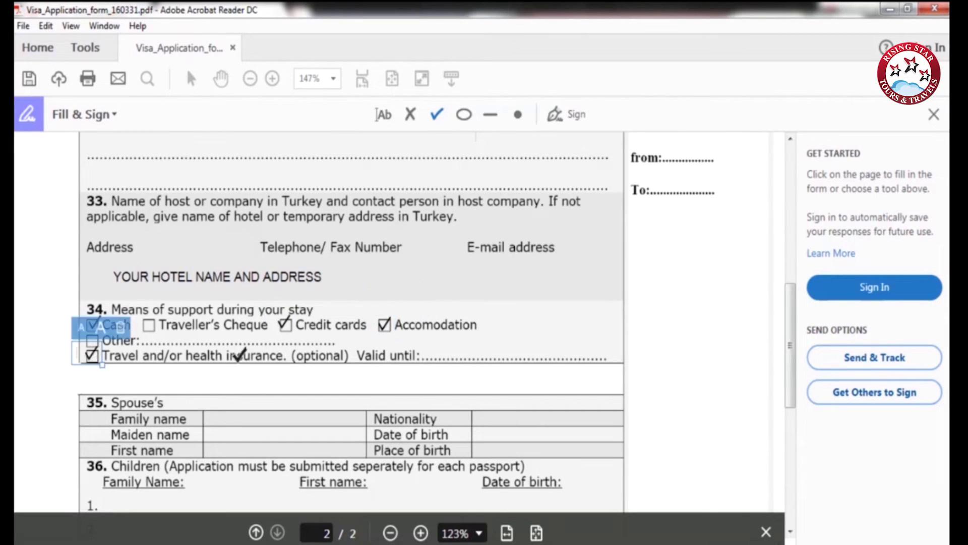
Enter YYYY/MM/DD as the insurance's valid-until date on the dotted line in field 34.
left_click(381, 115)
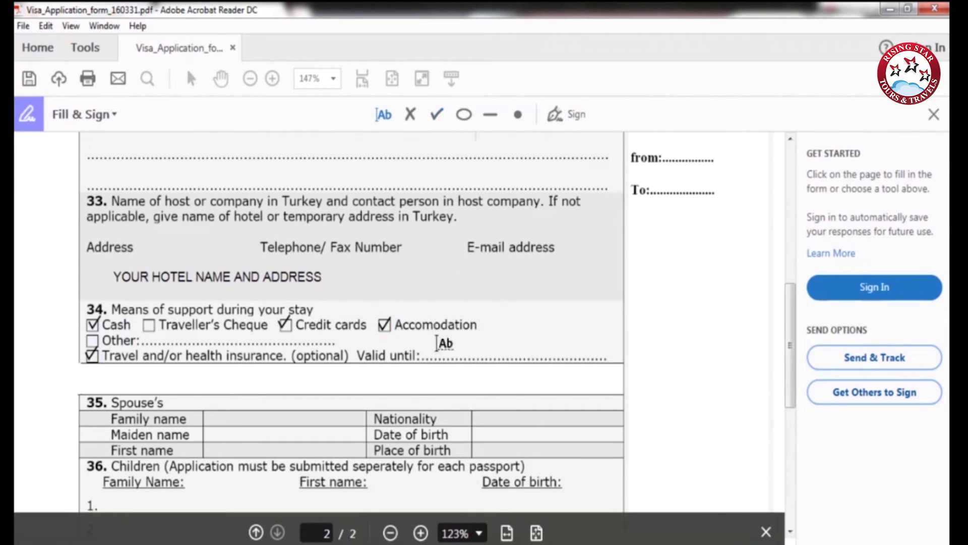
left_click(430, 346)
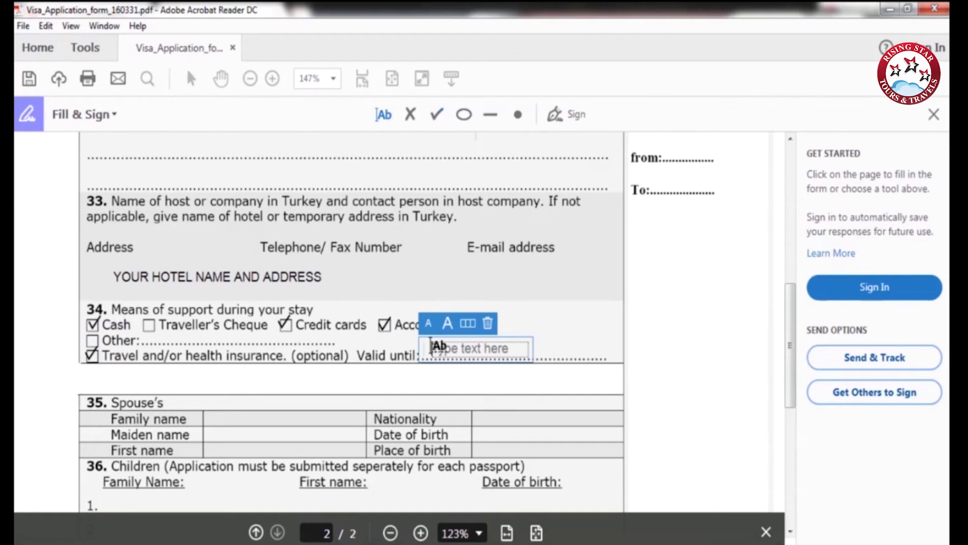
type("YYYY")
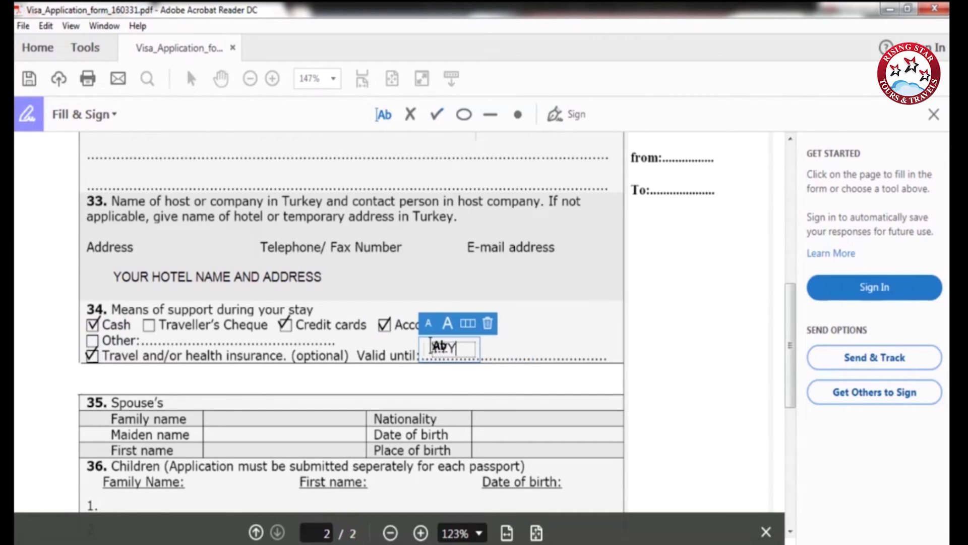
type("/MM")
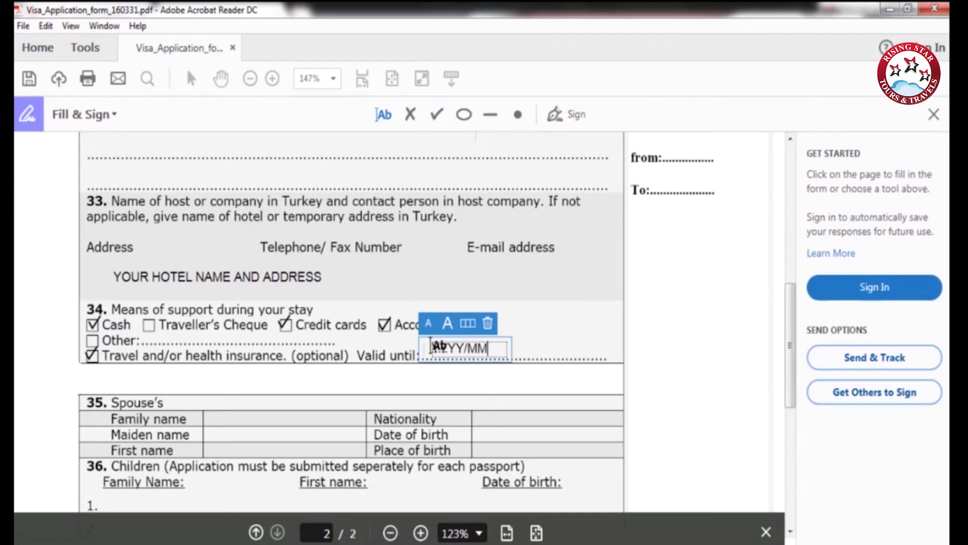
type("/DD")
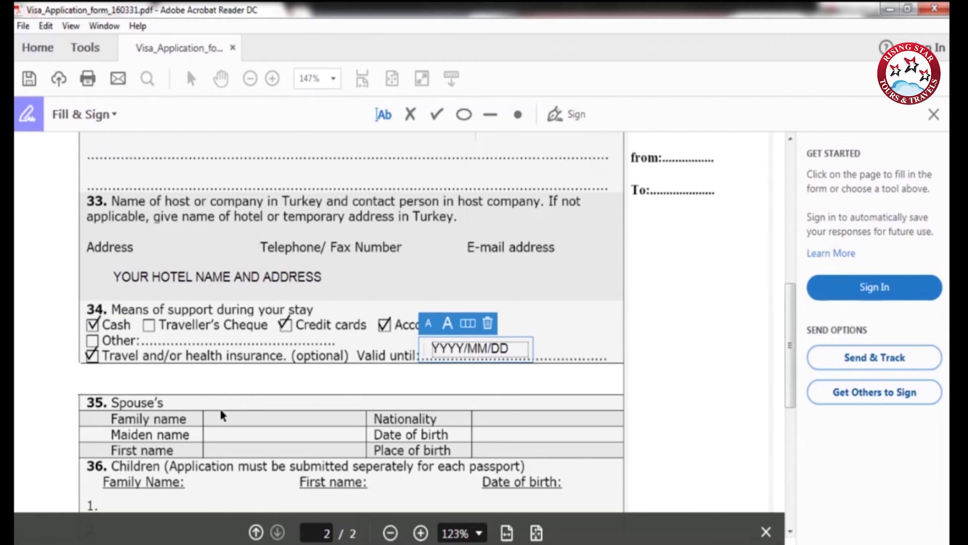
Leave fields 35 and 36 blank and enter NEW DELHI with the date 2018/08/01 below it in field 38.
scroll(277, 427, "down", 3)
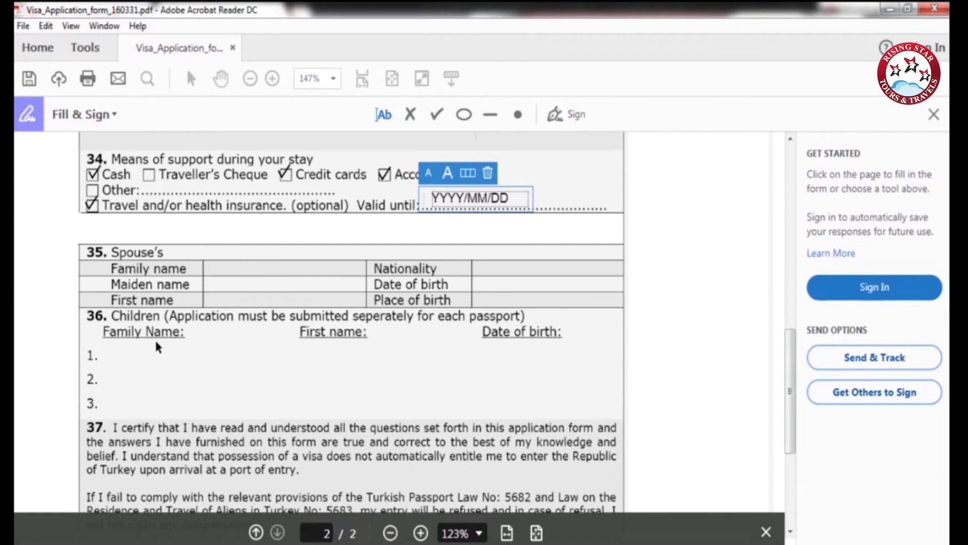
scroll(230, 384, "down", 3)
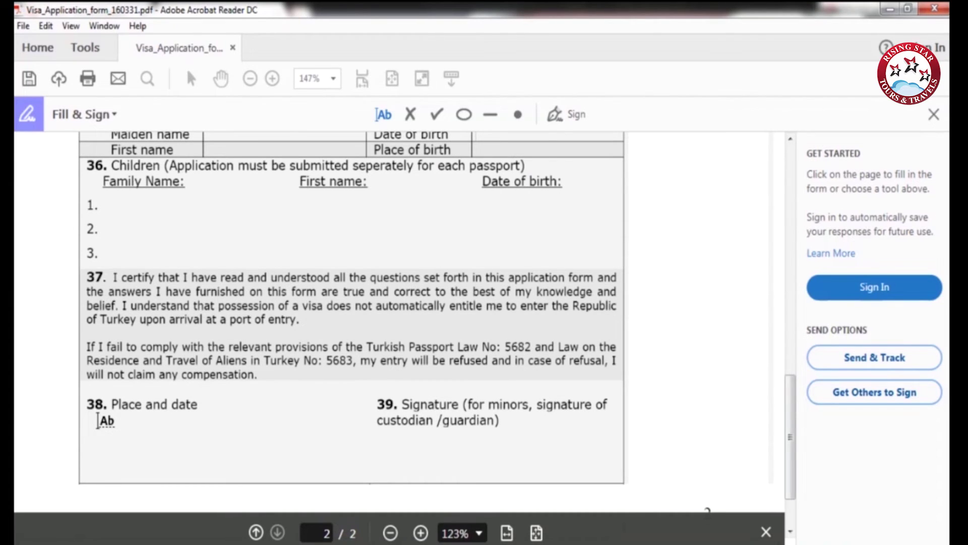
left_click(98, 421)
type("NEW DELHI")
key("Return")
type("2018/01/")
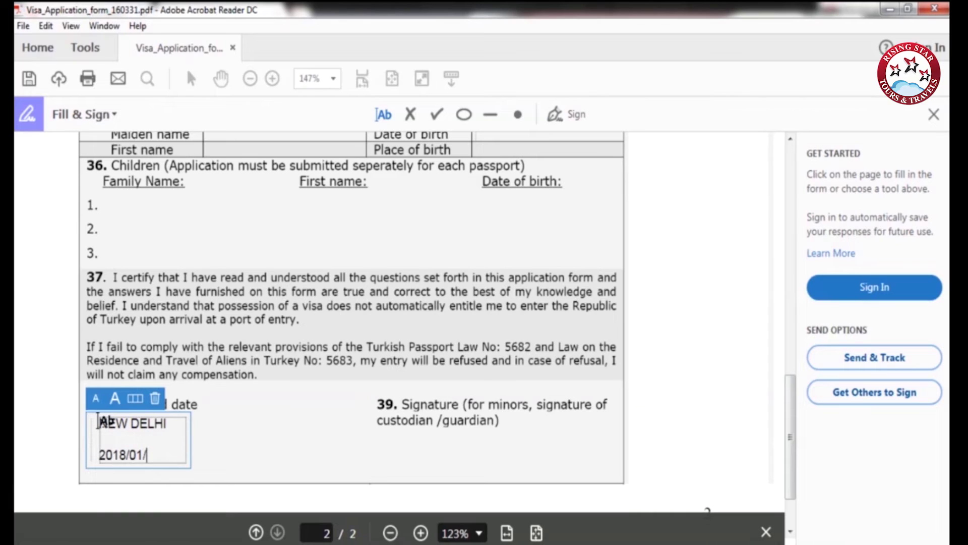
key("BackSpace")
key("BackSpace")
left_click(535, 497)
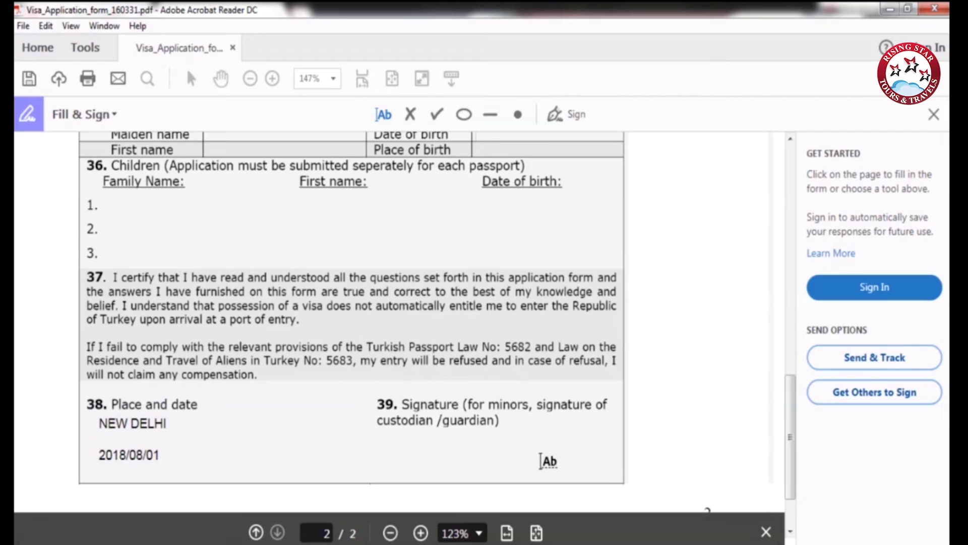